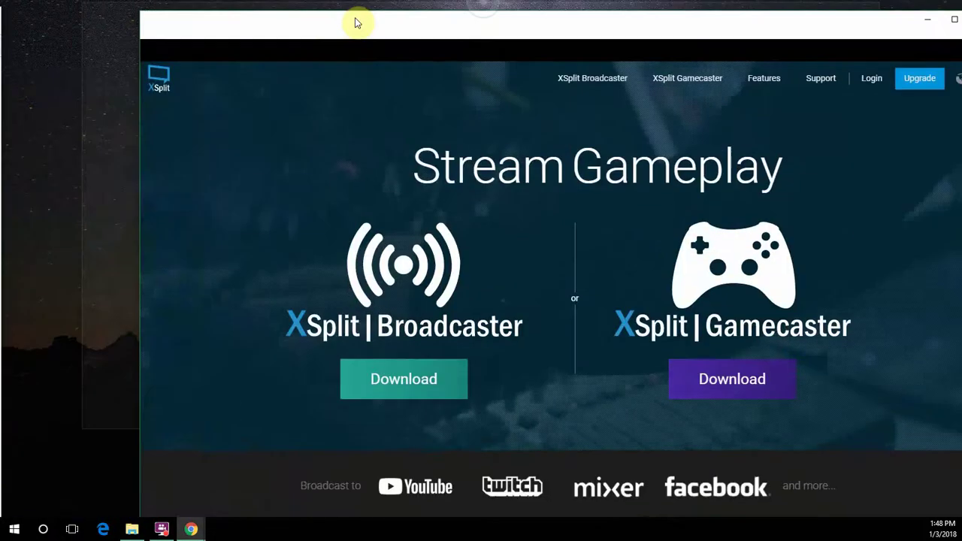
Download the XSplit Broadcaster web installer from the maximized XSplit site, then minimize Chrome
double_click(356, 21)
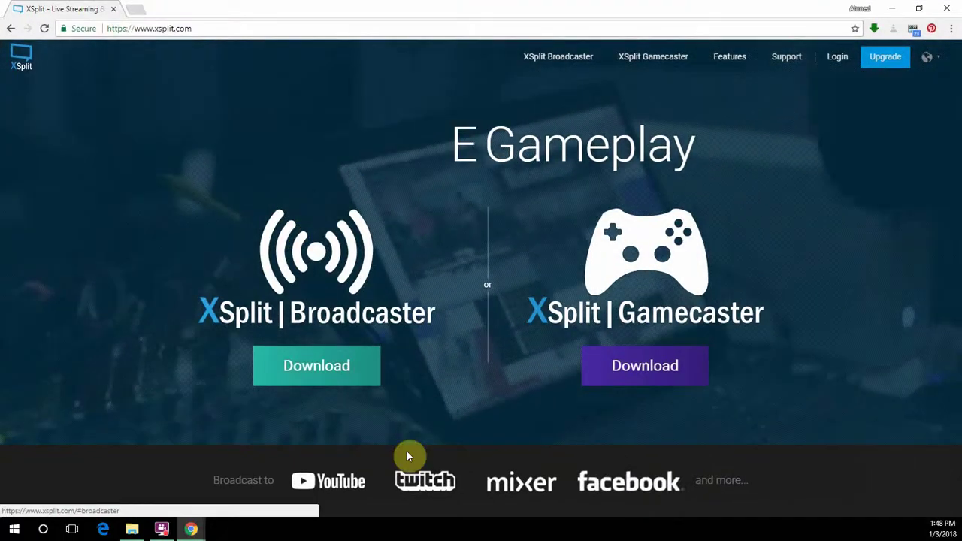
left_click(326, 380)
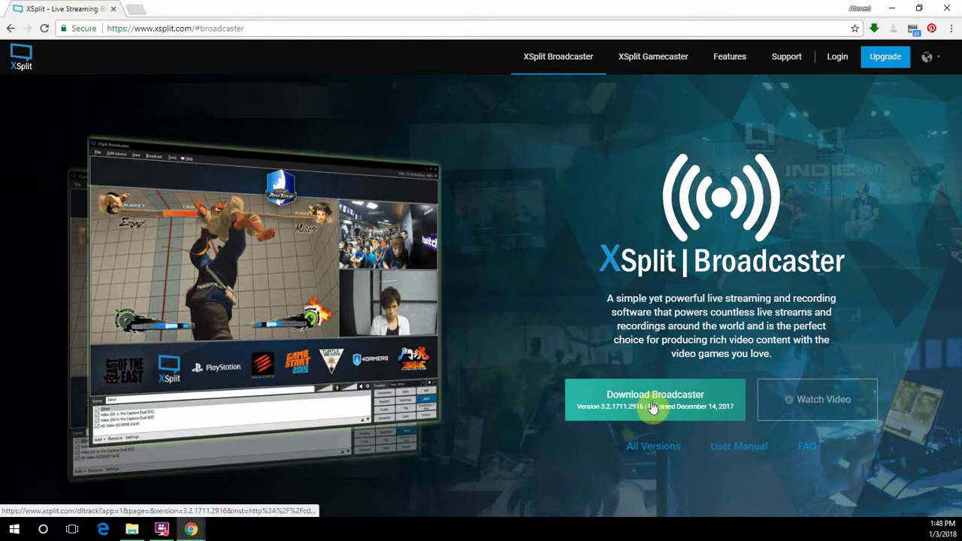
left_click(892, 8)
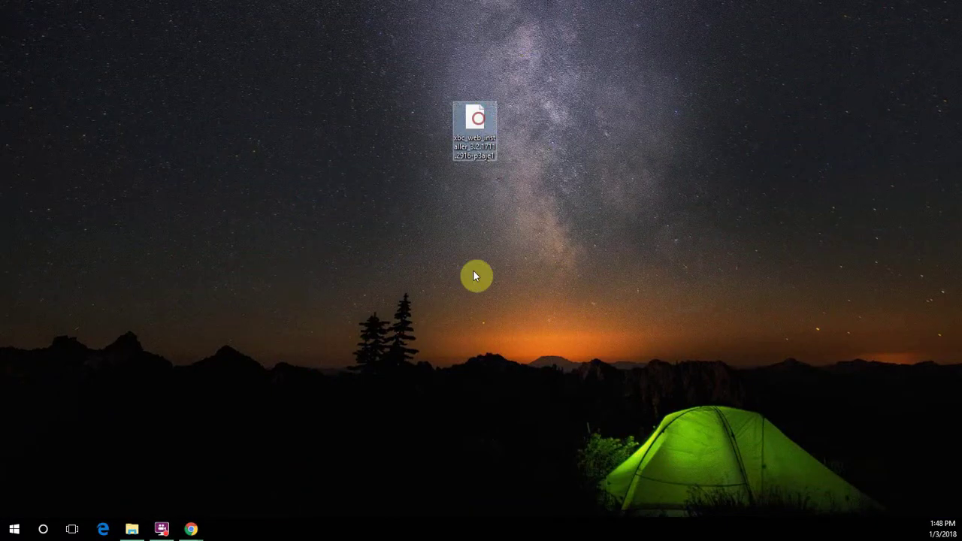
Run the installer in English, keeping the default folder and all three shortcuts, and install
key("ctrl+v")
double_click(474, 120)
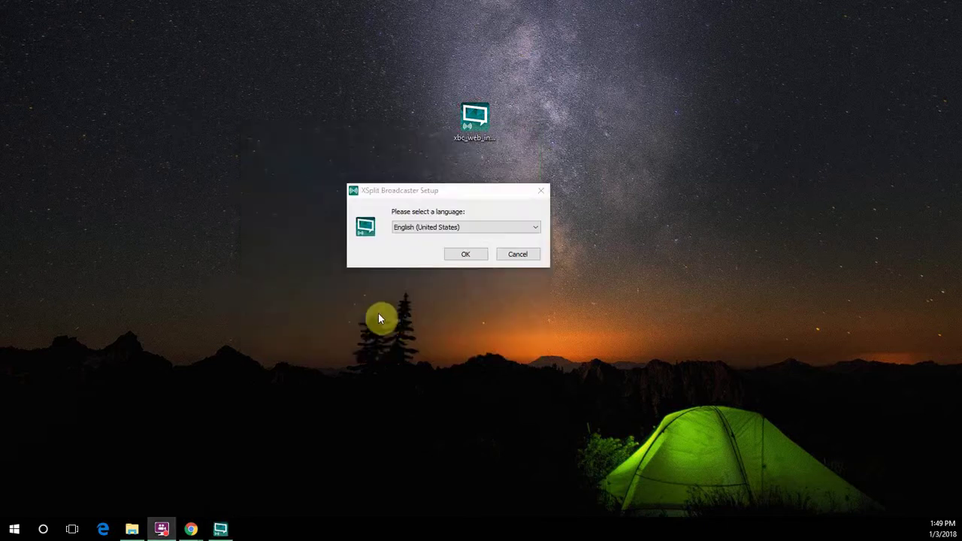
left_click(466, 254)
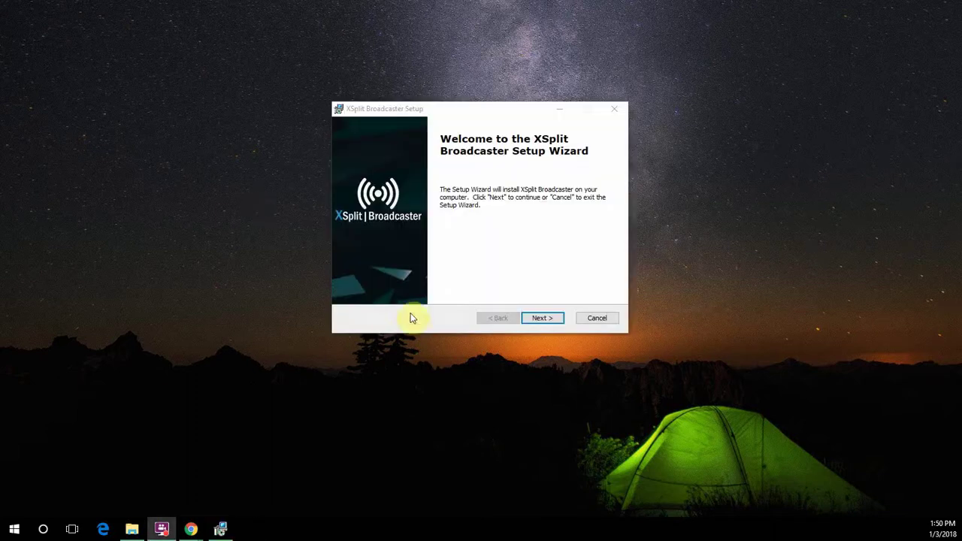
left_click(540, 321)
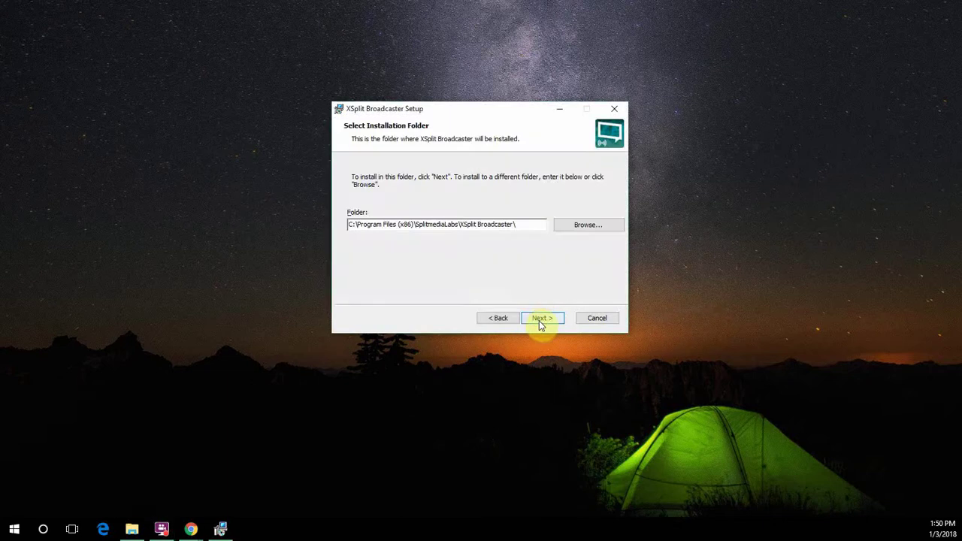
left_click(540, 321)
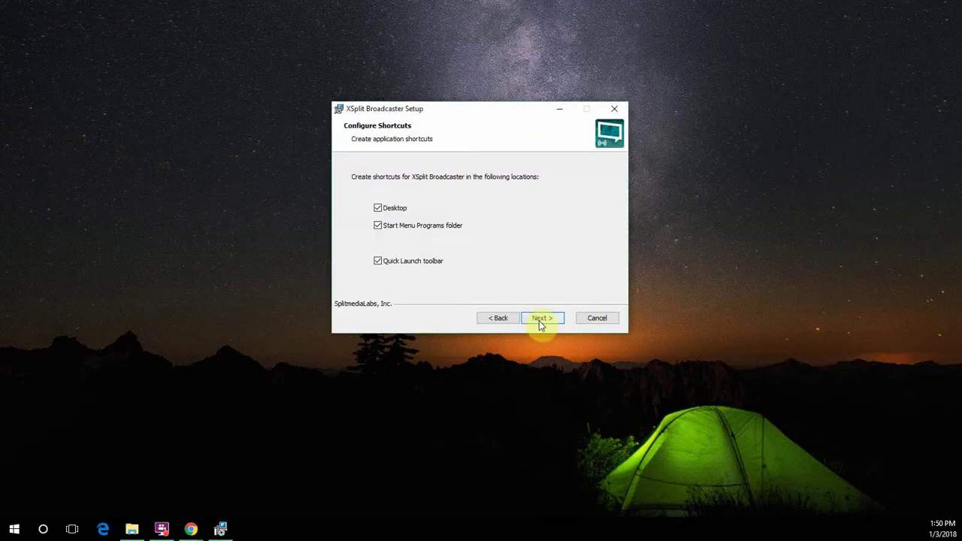
left_click(540, 322)
left_click(540, 322)
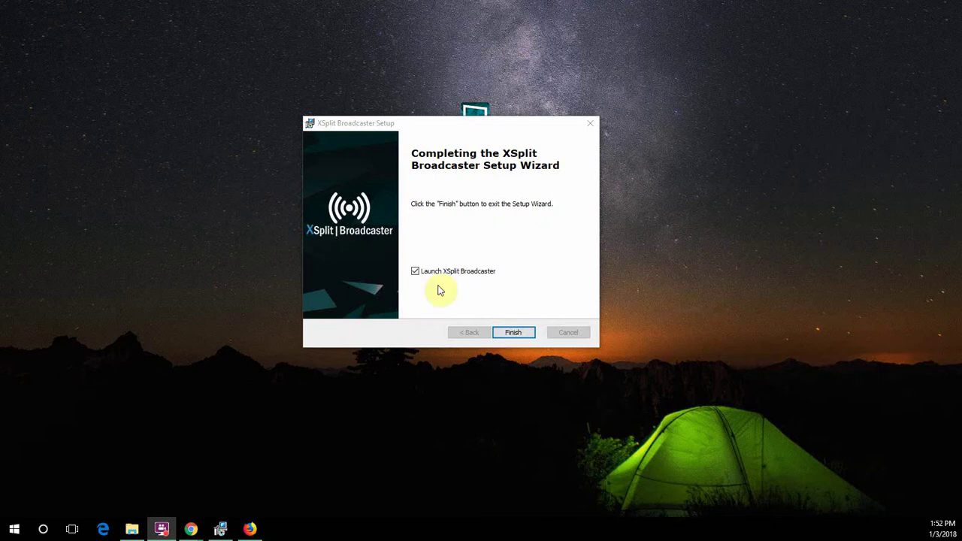
Finish setup to launch XSplit, log in, and accept resending the account activation link
left_click(514, 334)
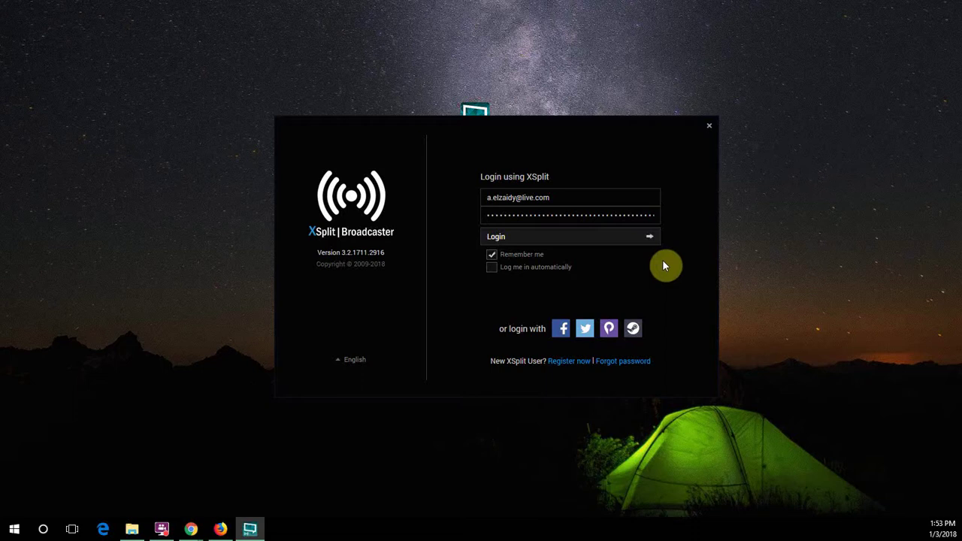
left_click(636, 239)
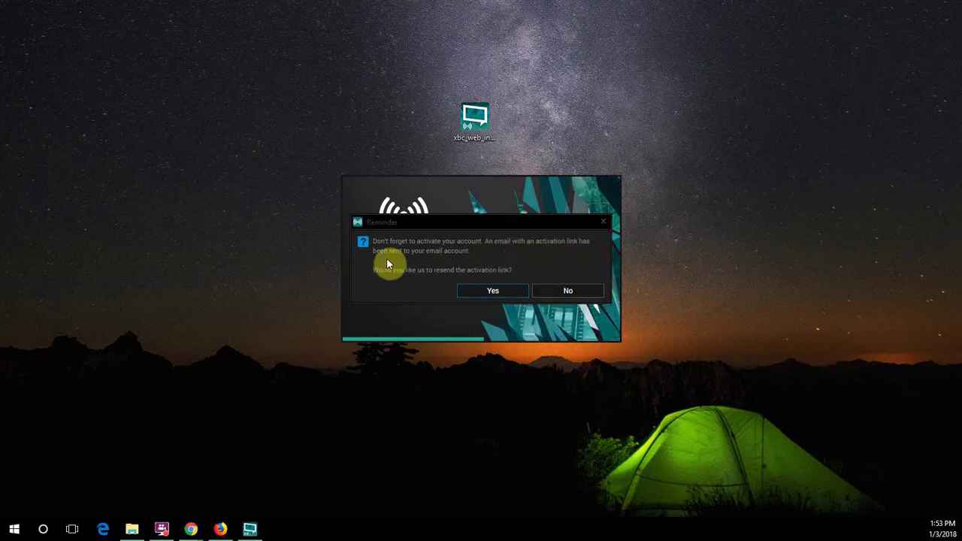
left_click(485, 291)
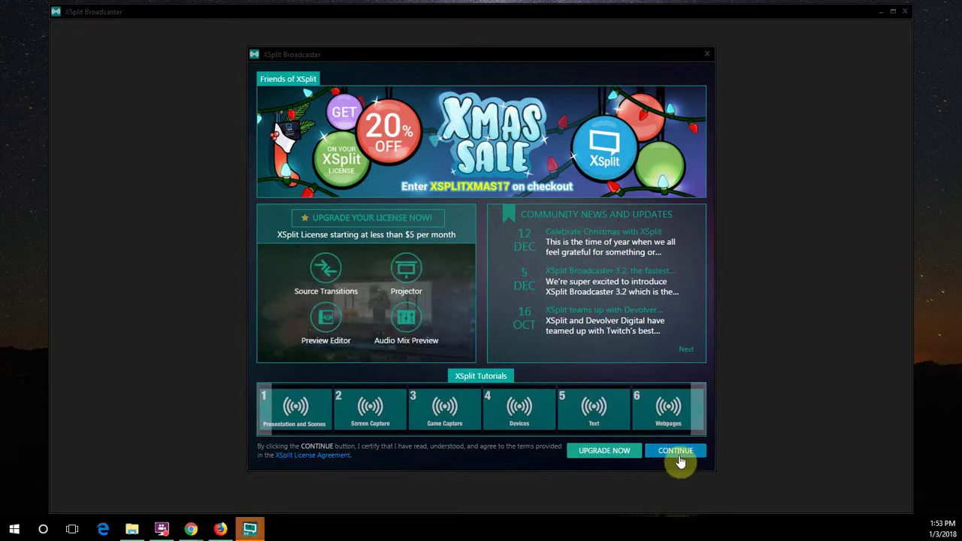
Dismiss the welcome screen with CONTINUE to reach the empty Scene 4
left_click(677, 451)
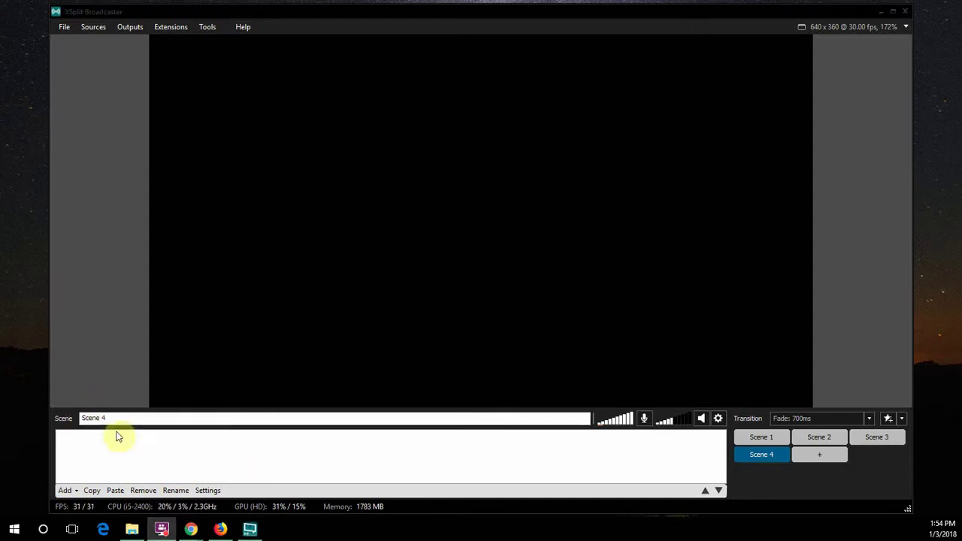
left_click(71, 493)
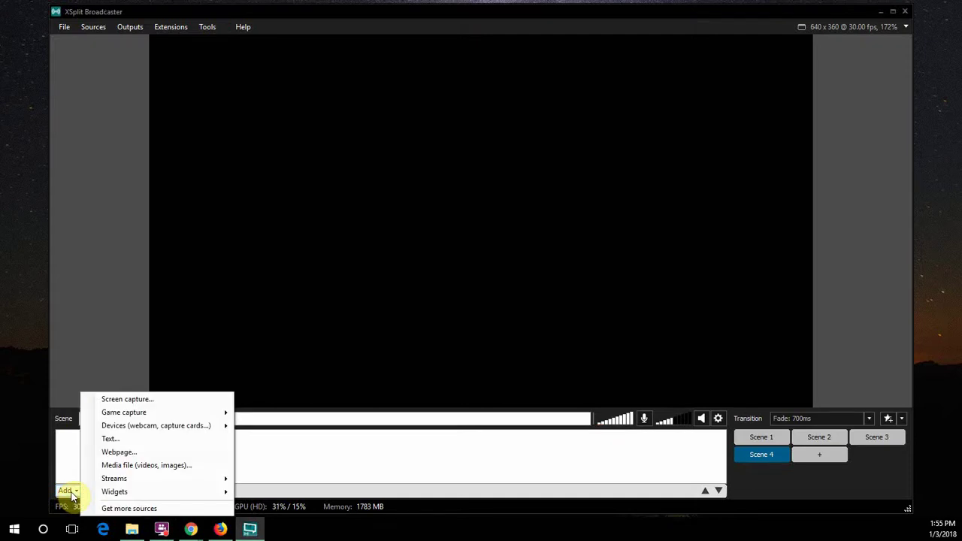
mouse_move(149, 419)
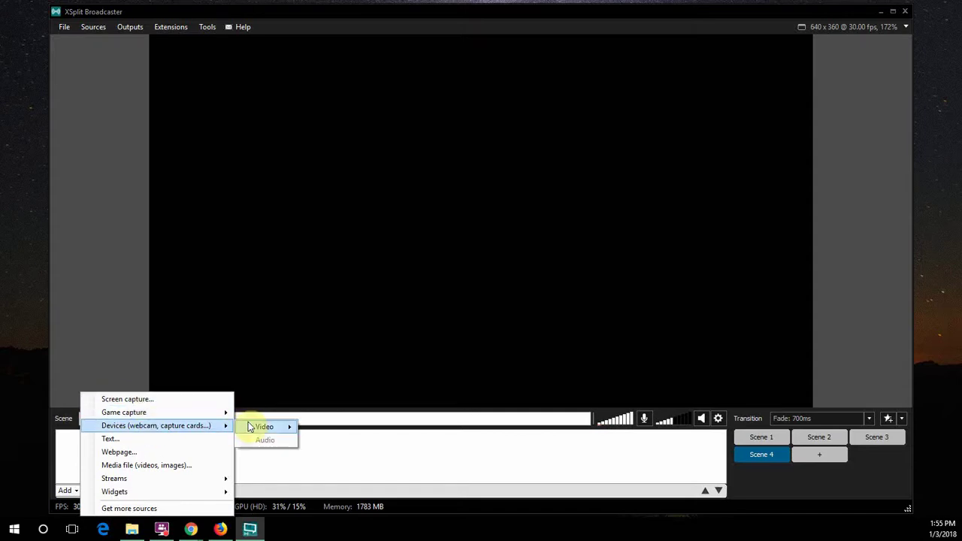
mouse_move(258, 427)
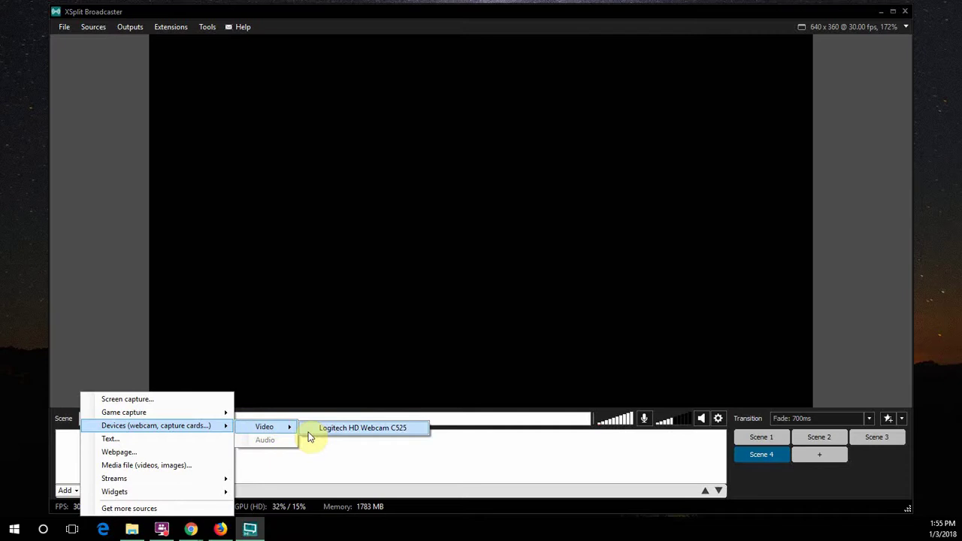
left_click(308, 433)
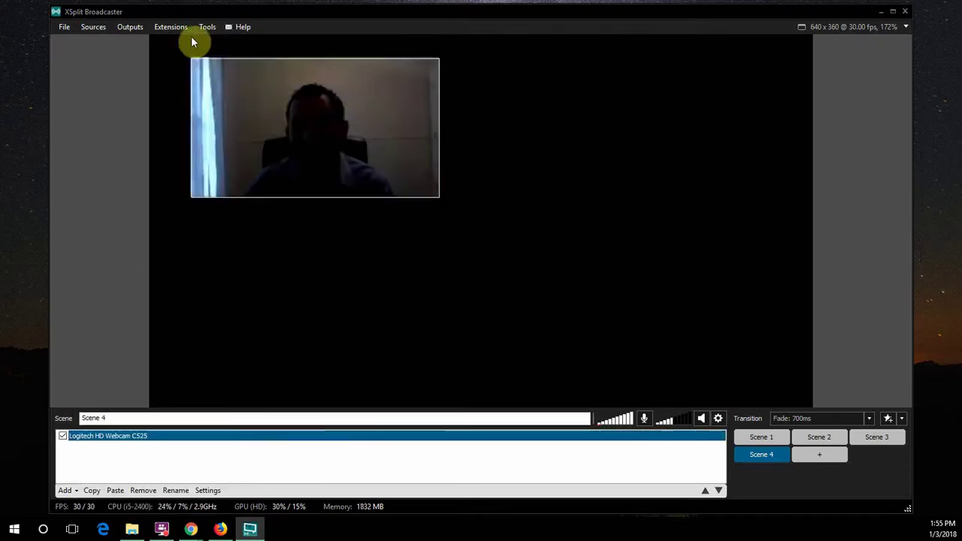
left_click(352, 152)
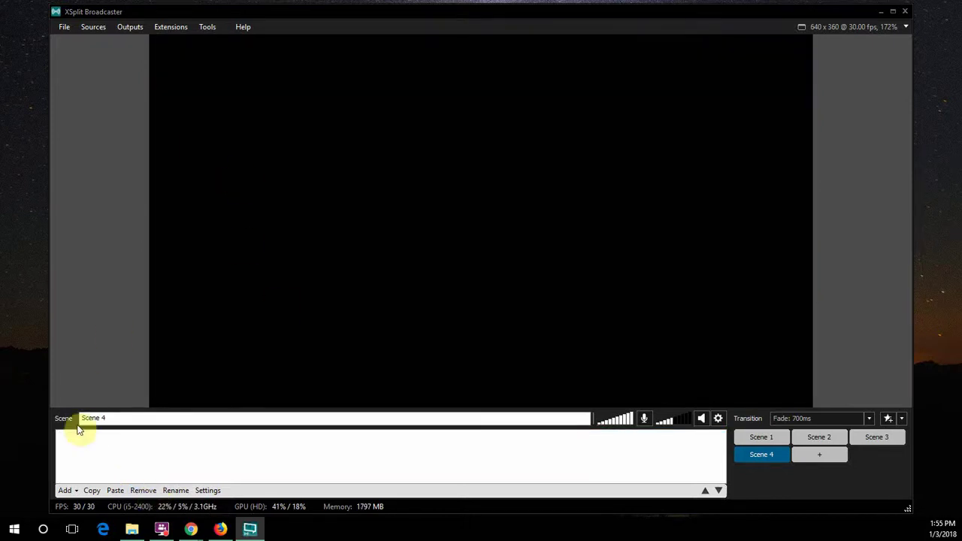
Add a Screen capture source to Scene 4 capturing a 605 x 309 desktop region
left_click(65, 490)
left_click(134, 398)
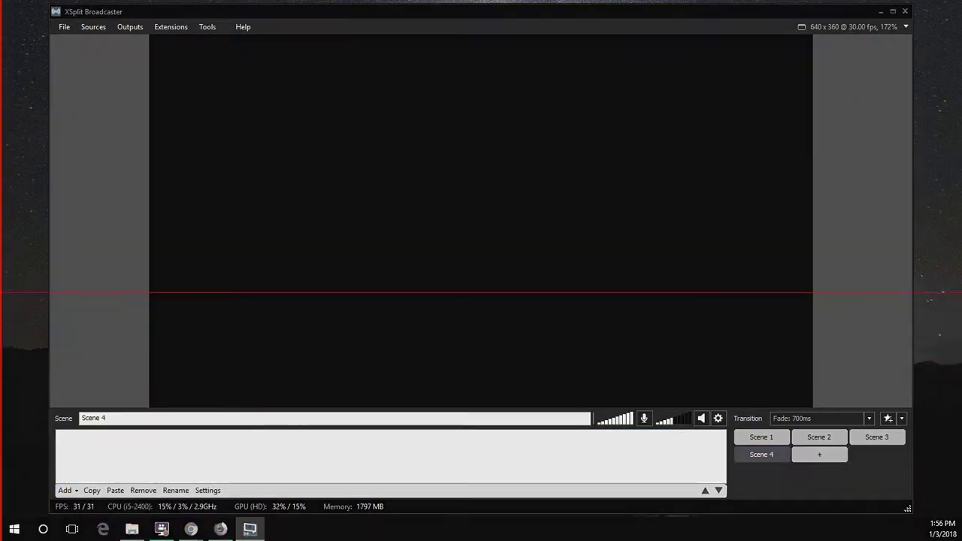
key("Escape")
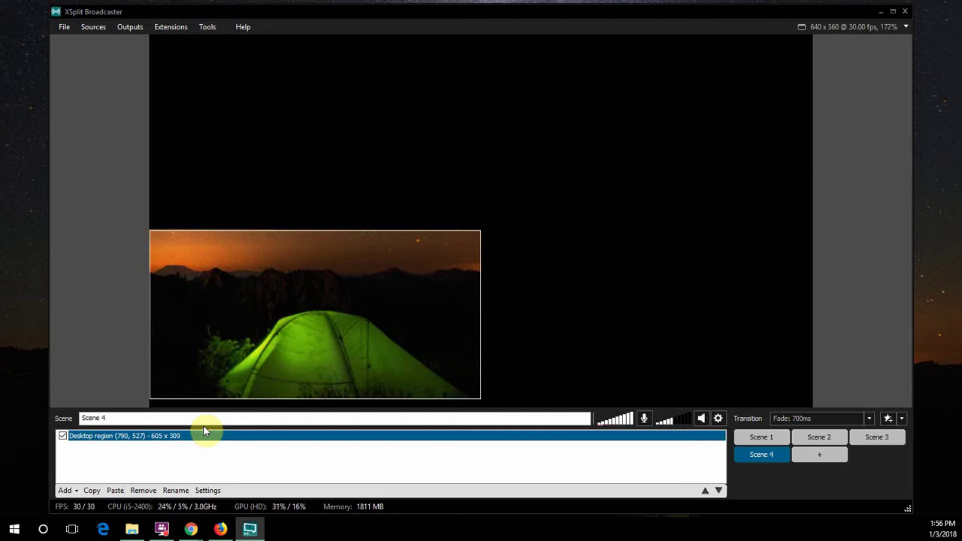
Open the YouTube Live output settings and authorize the Movies & Clips channel
left_click(125, 29)
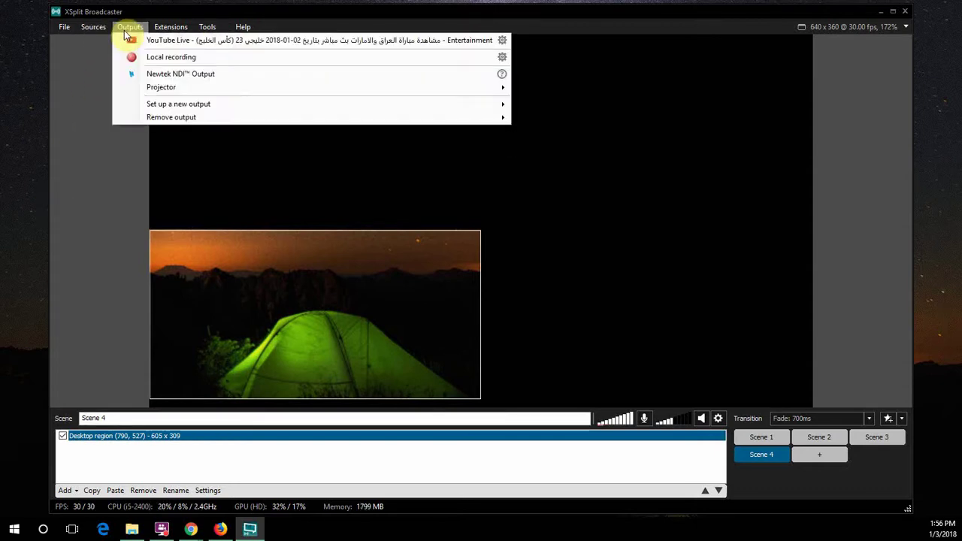
left_click(502, 40)
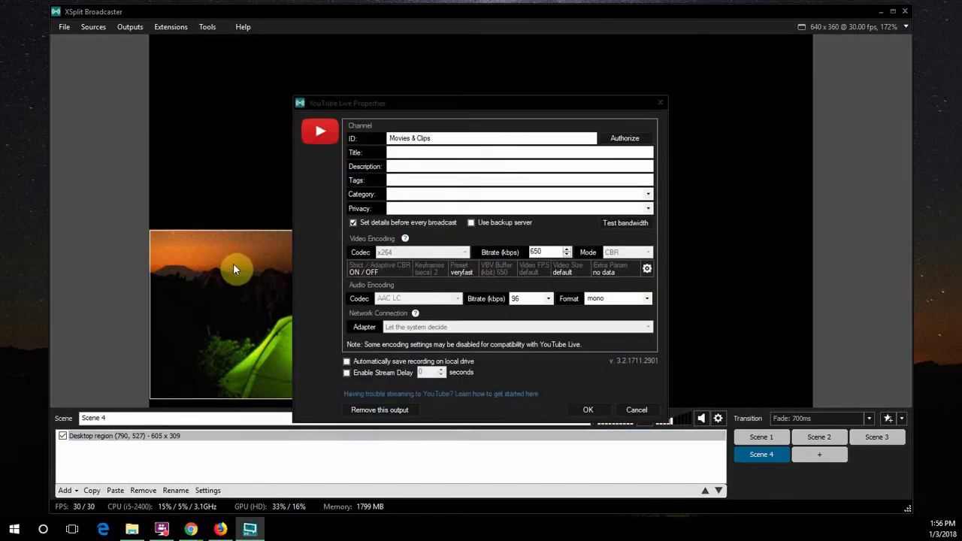
left_click(442, 136)
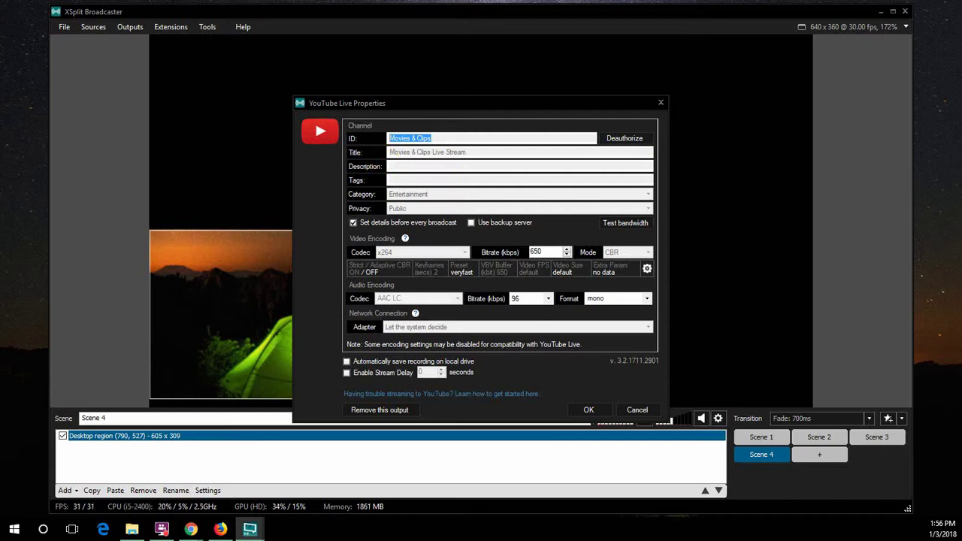
In Chrome, go to the Movies & Clips account's advanced settings and select the channel ID
key("alt+Tab")
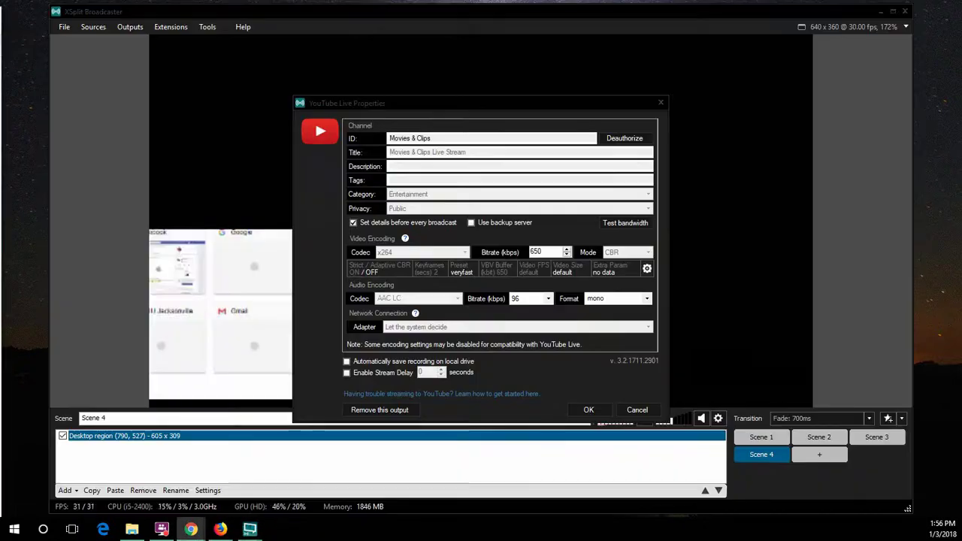
left_click(304, 121)
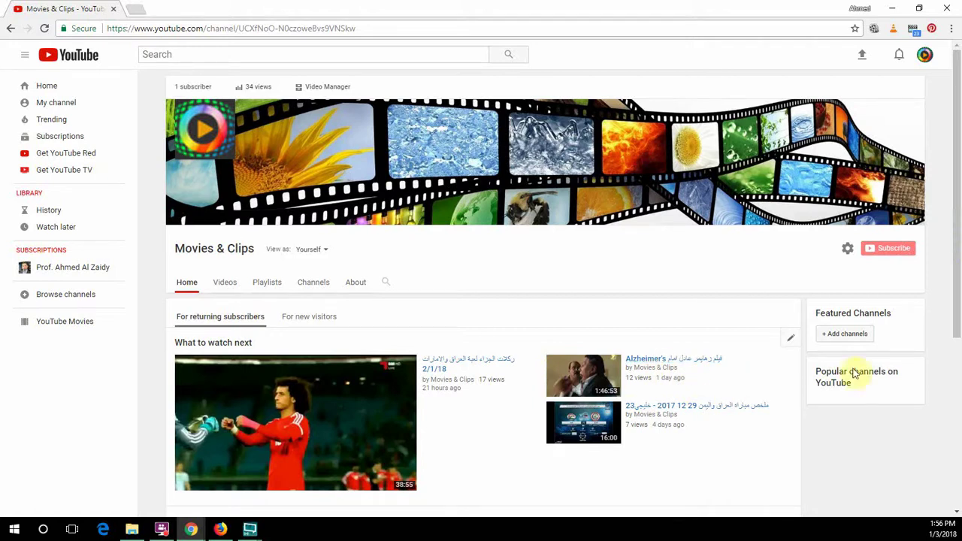
left_click(929, 61)
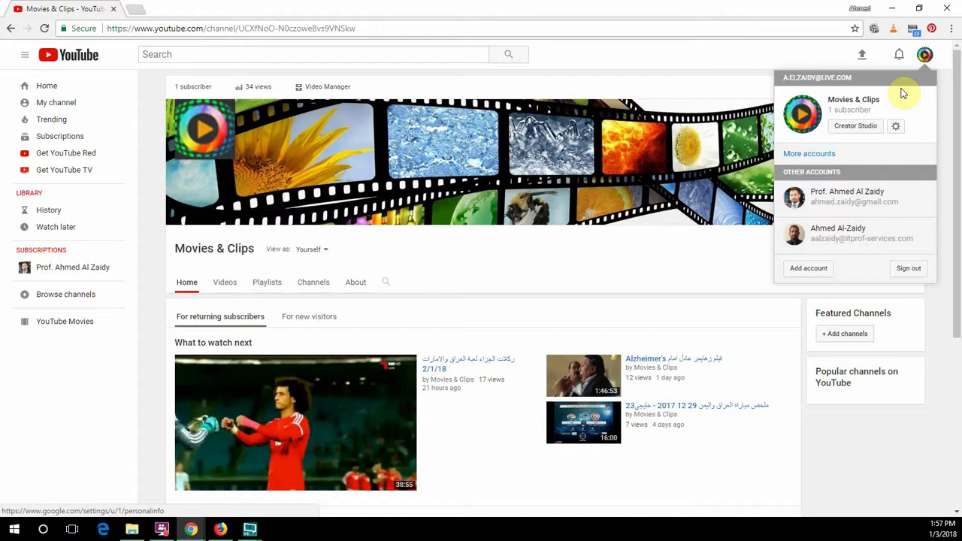
left_click(898, 127)
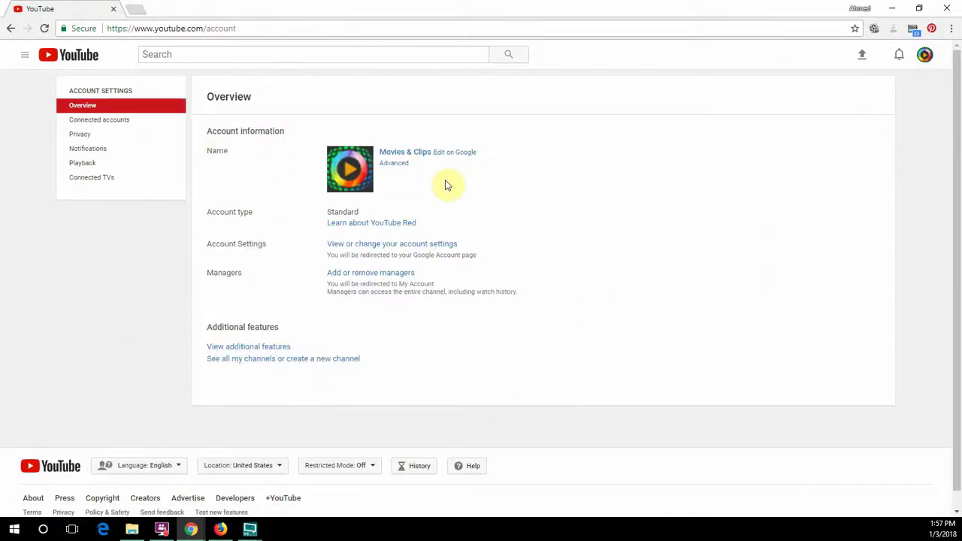
left_click(400, 164)
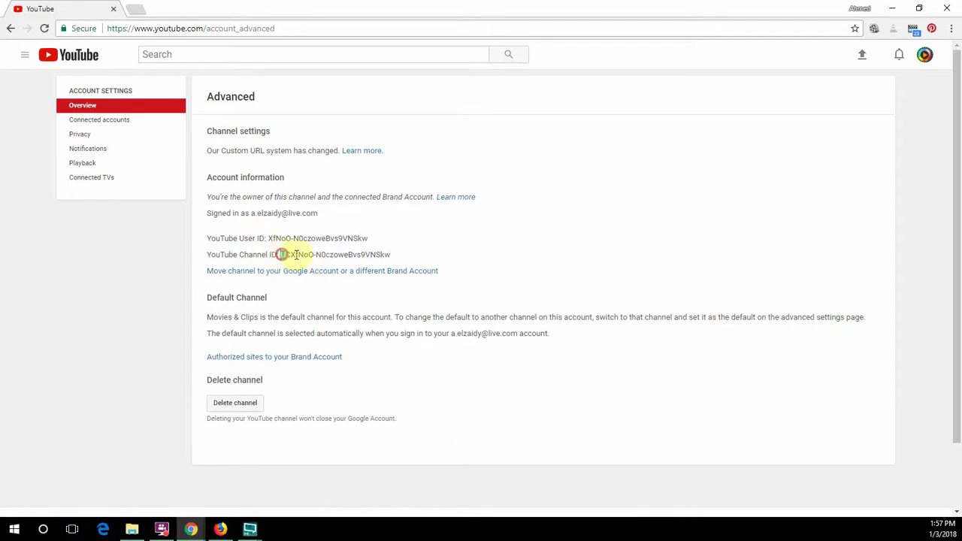
left_click_drag(280, 254, 394, 250)
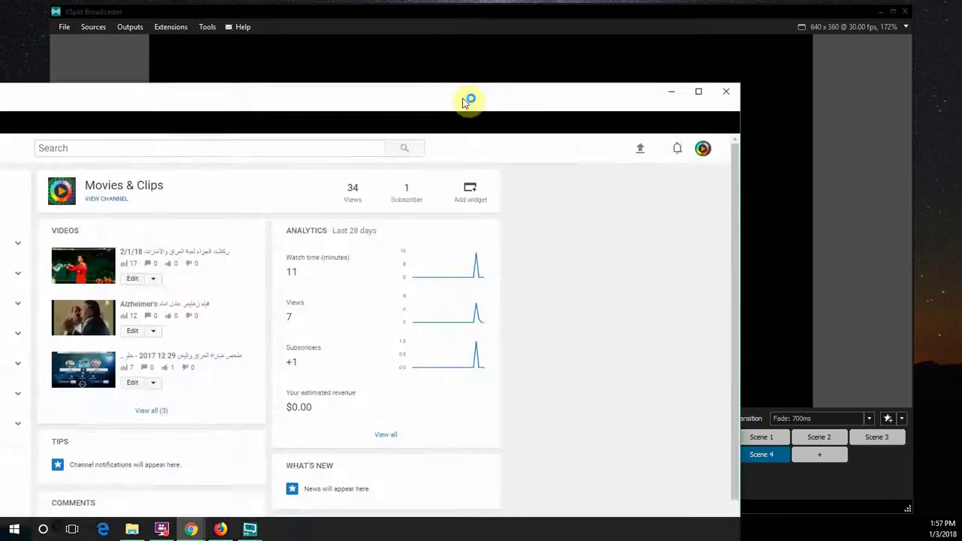
Open the Creator Studio Live Streaming dashboard from the YouTube account menu
left_click_drag(466, 101, 646, 4)
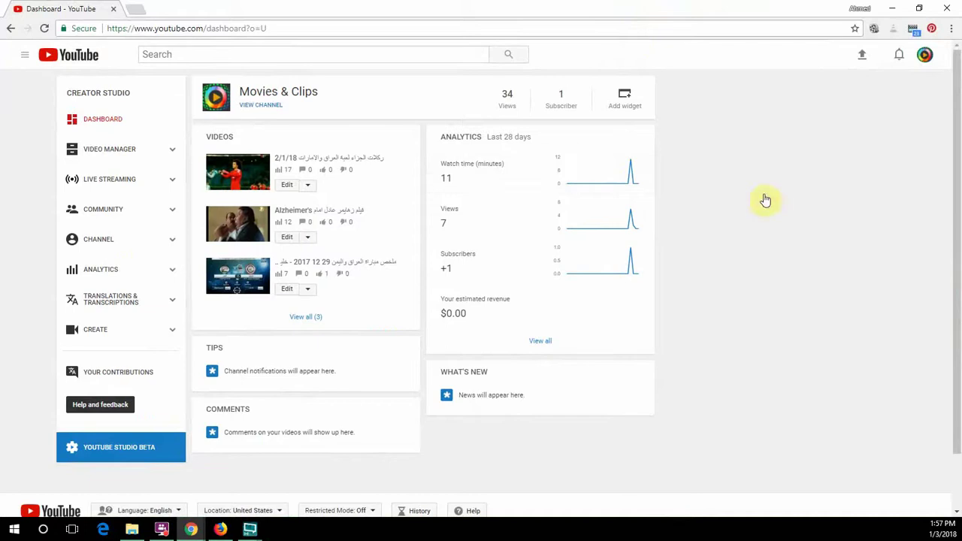
left_click(926, 57)
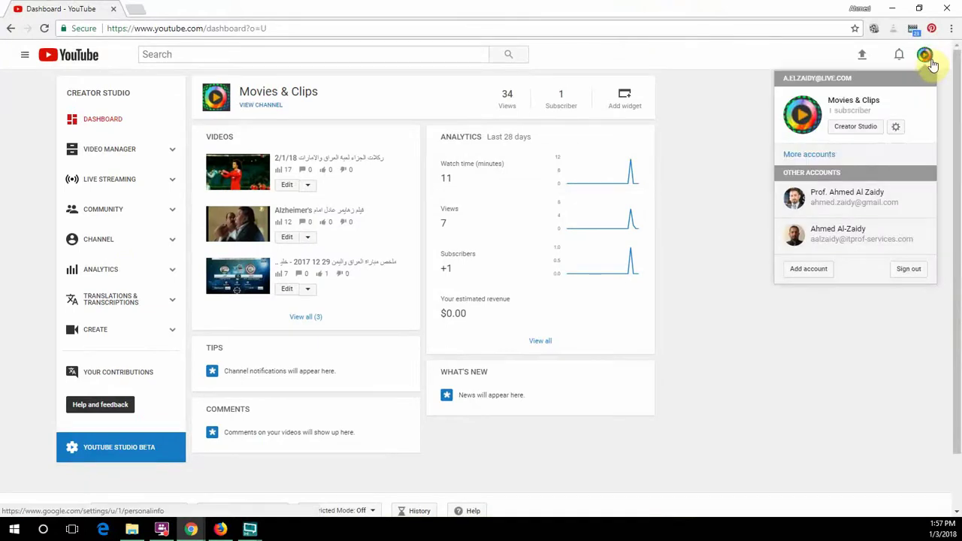
left_click(857, 127)
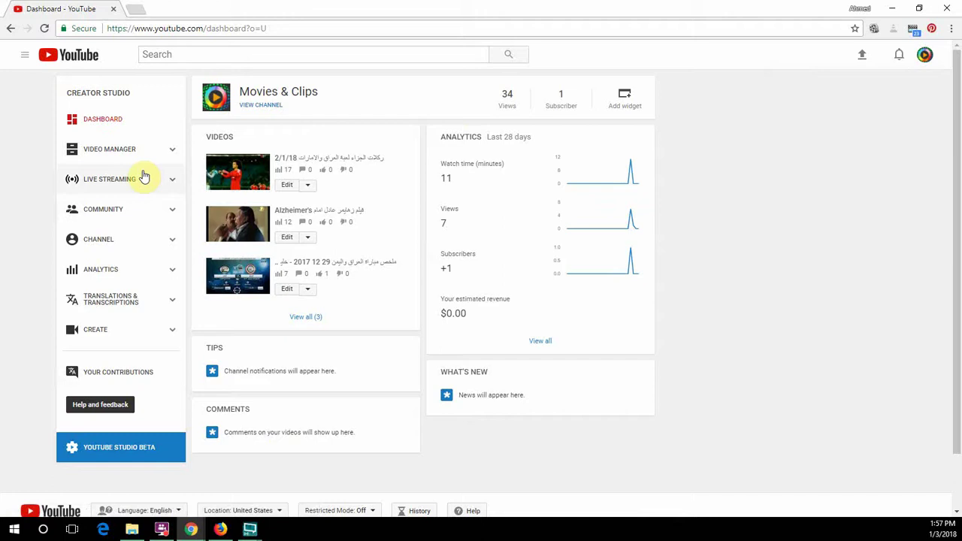
left_click(107, 181)
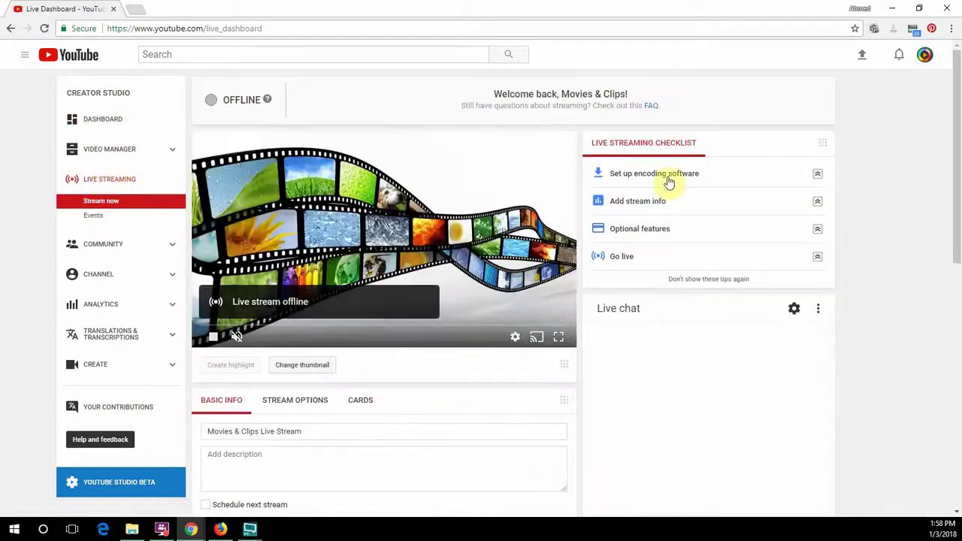
Expand the encoding software setup instructions and review the stream's title and details
left_click(668, 179)
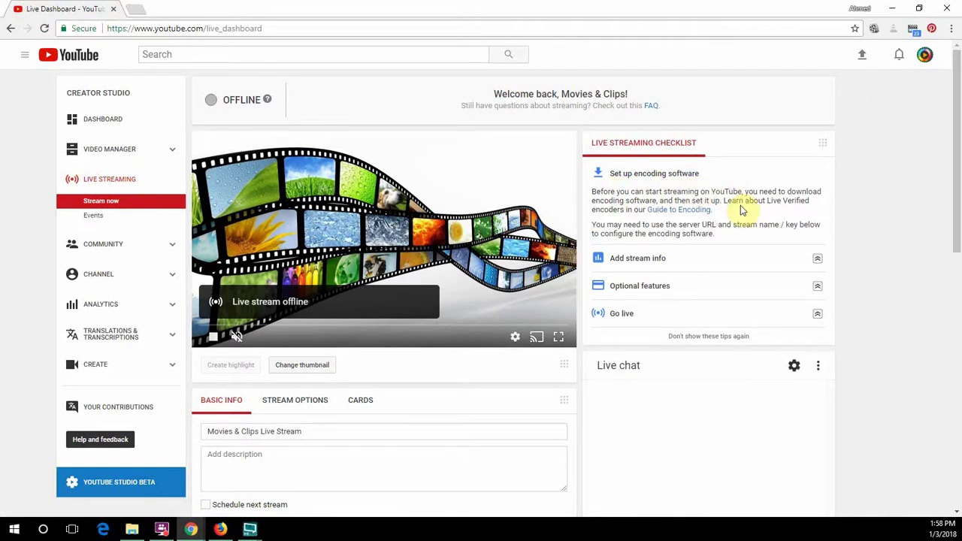
scroll(376, 346, "down", 3)
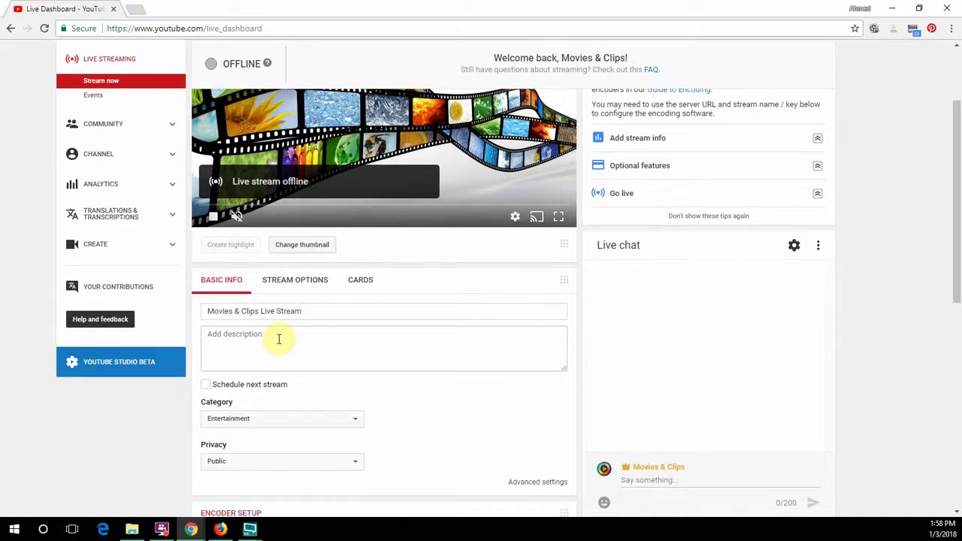
left_click(299, 312)
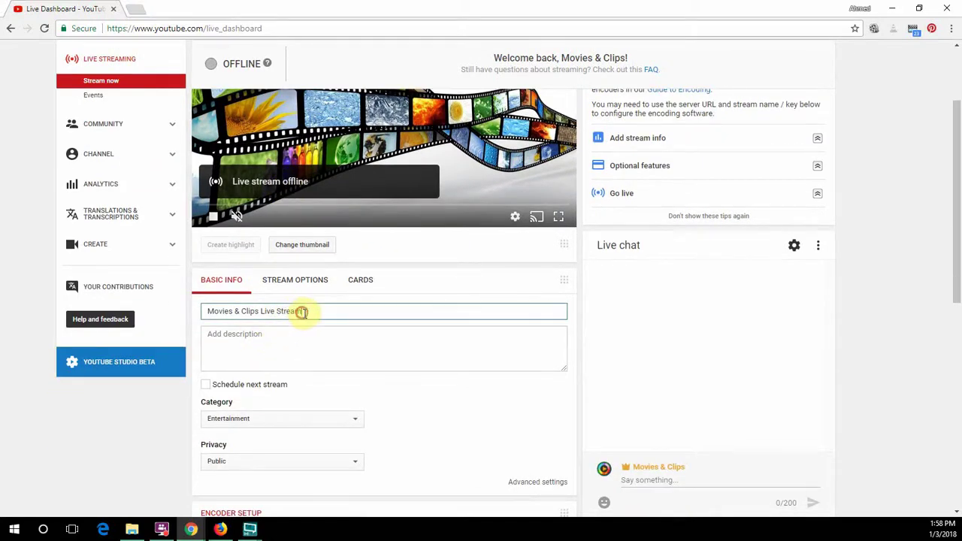
scroll(284, 350, "down", 3)
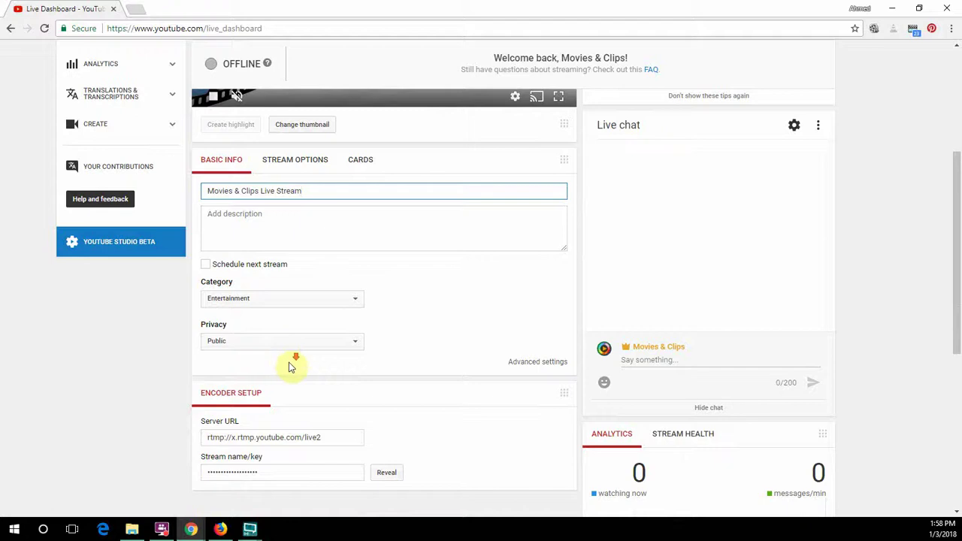
scroll(290, 365, "down", 2)
scroll(541, 447, "up", 3)
scroll(541, 436, "up", 3)
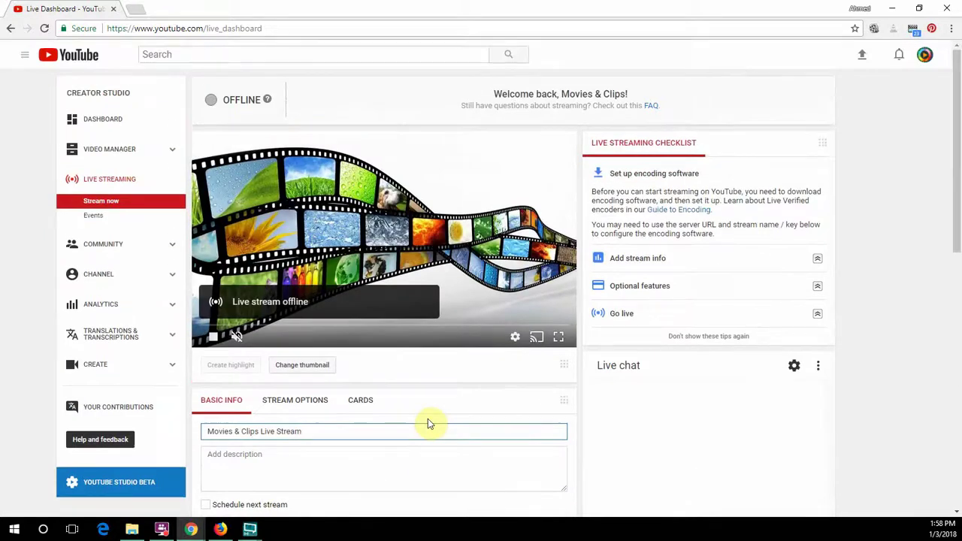
scroll(803, 398, "down", 2)
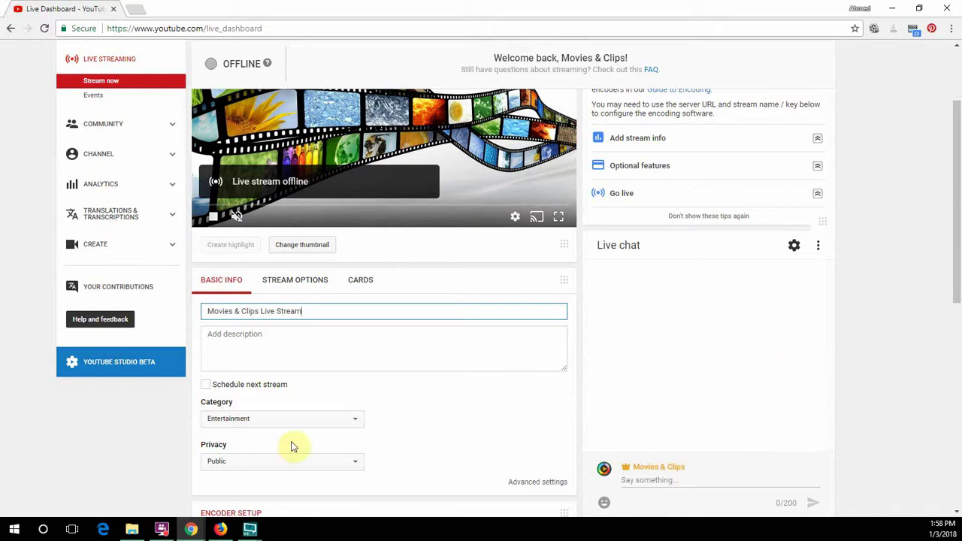
Check the stream's DVR and latency options, return to Basic Info, and minimize Chrome
left_click(286, 280)
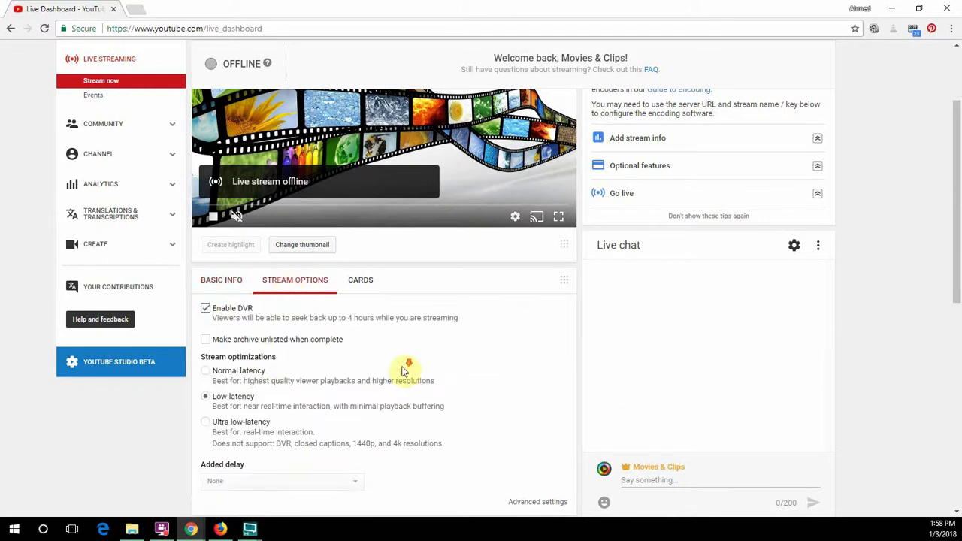
scroll(404, 370, "down", 2)
scroll(366, 338, "up", 2)
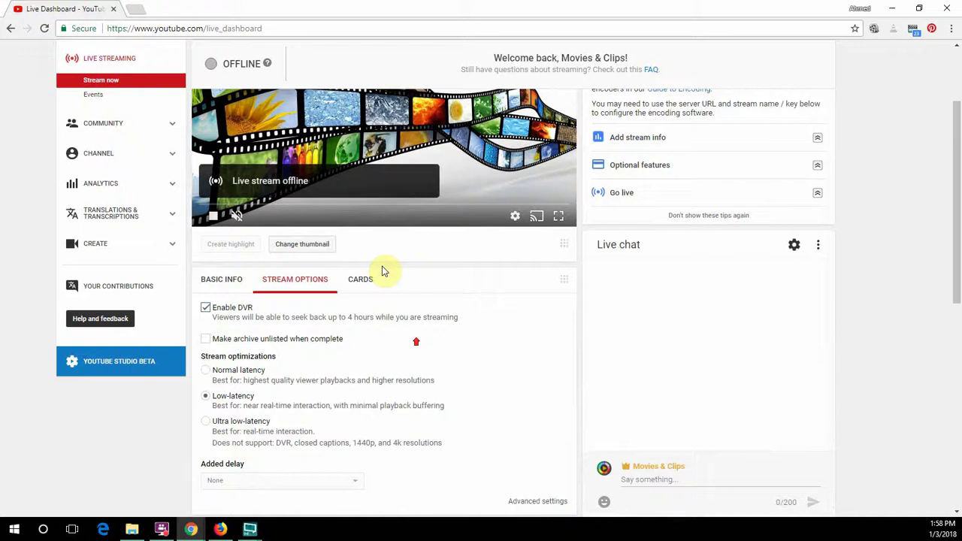
scroll(218, 360, "up", 2)
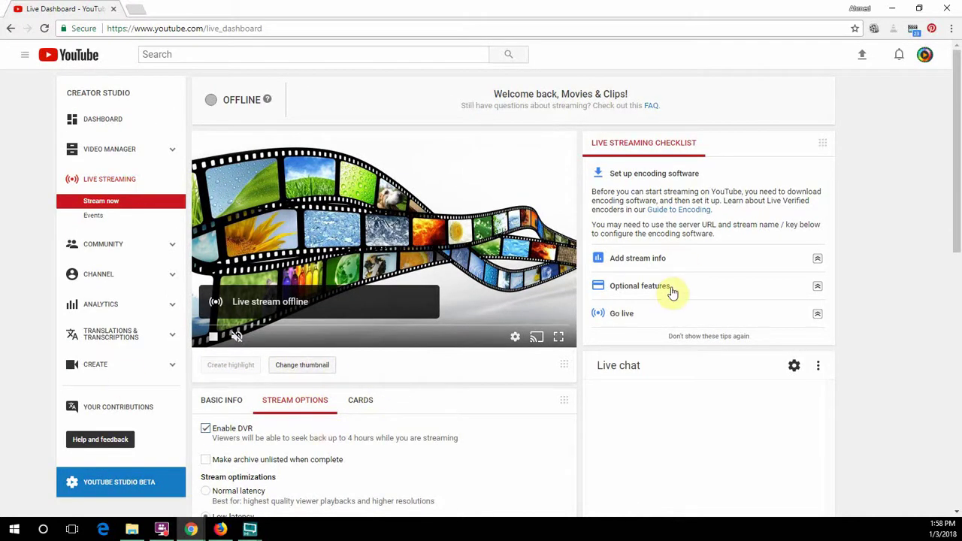
left_click(222, 402)
scroll(340, 412, "down", 2)
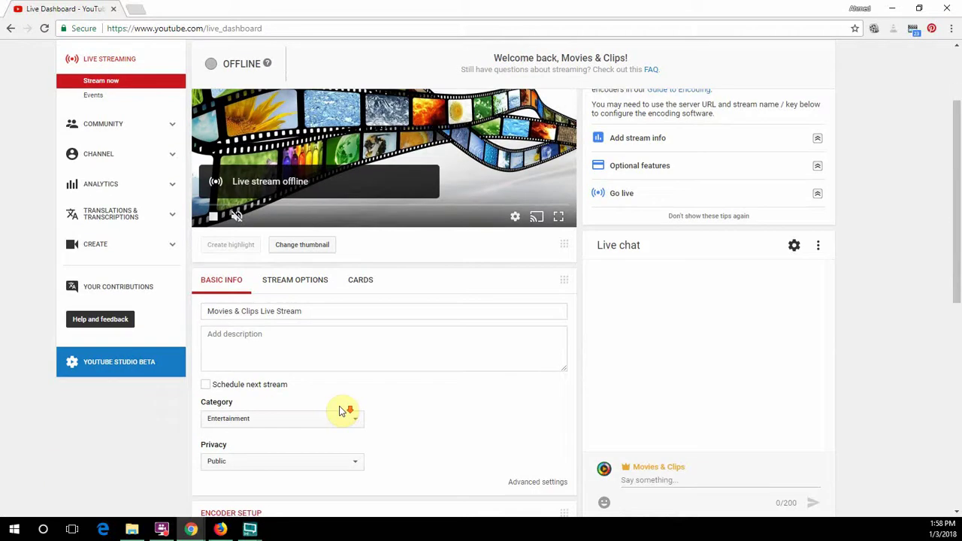
left_click(893, 8)
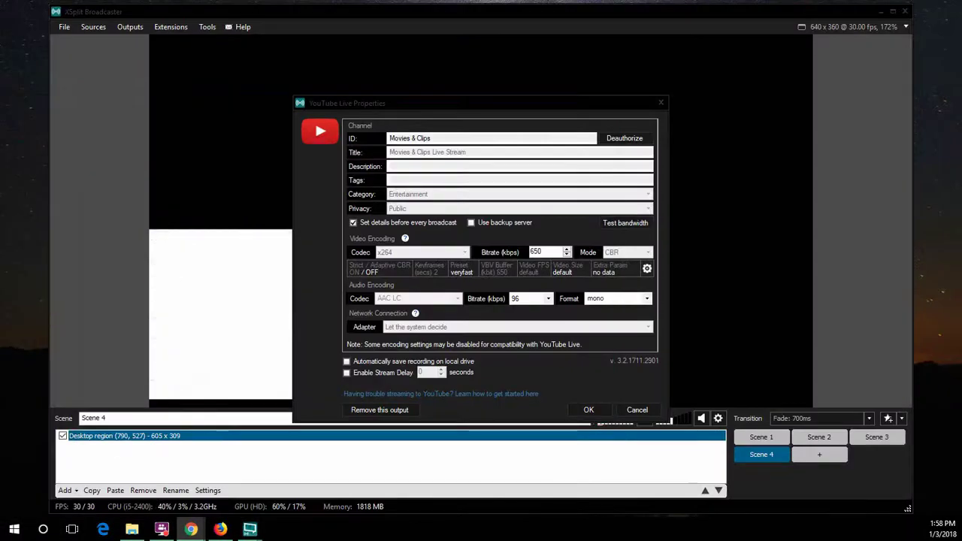
Move the YouTube Live Properties dialog aside, bring XSplit forward, and close the dialog
left_click_drag(566, 113, 423, 117)
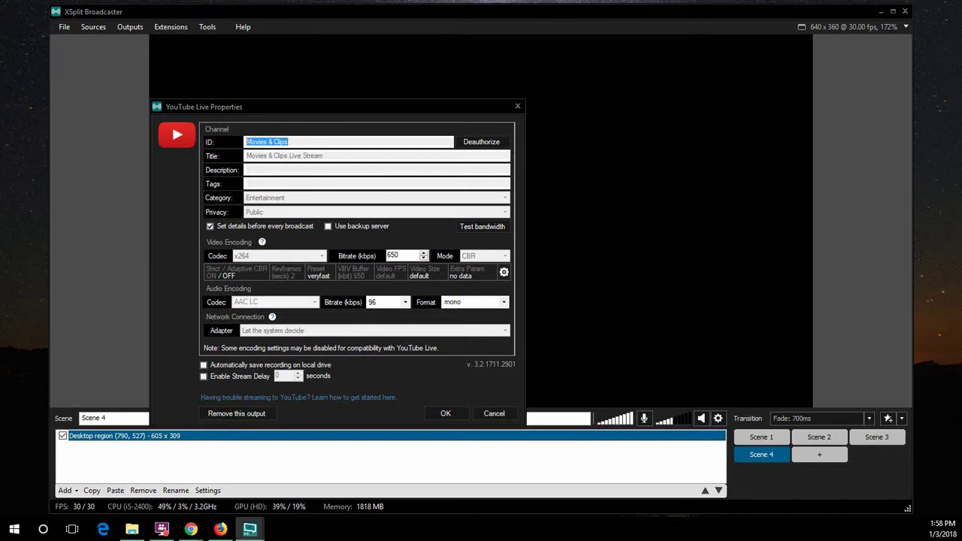
left_click(191, 529)
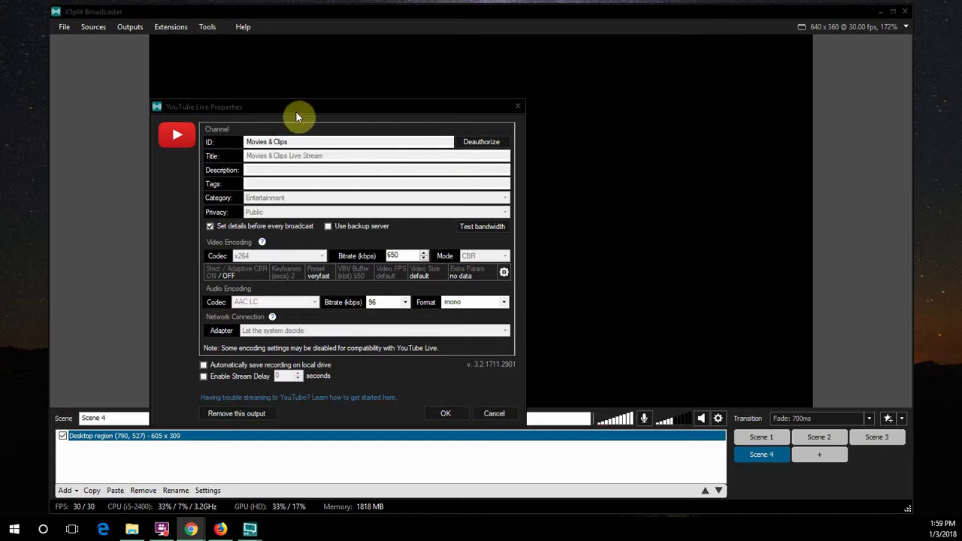
left_click(456, 408)
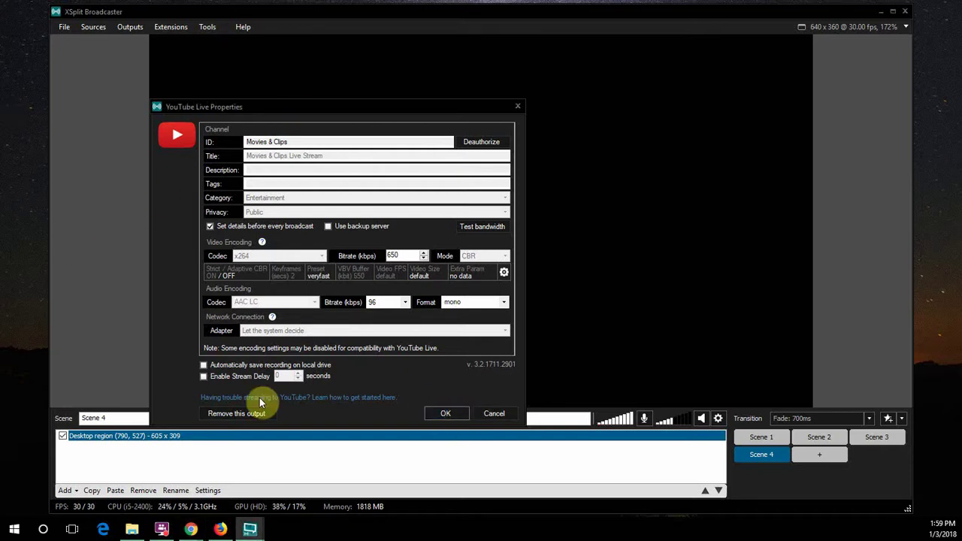
key("Escape")
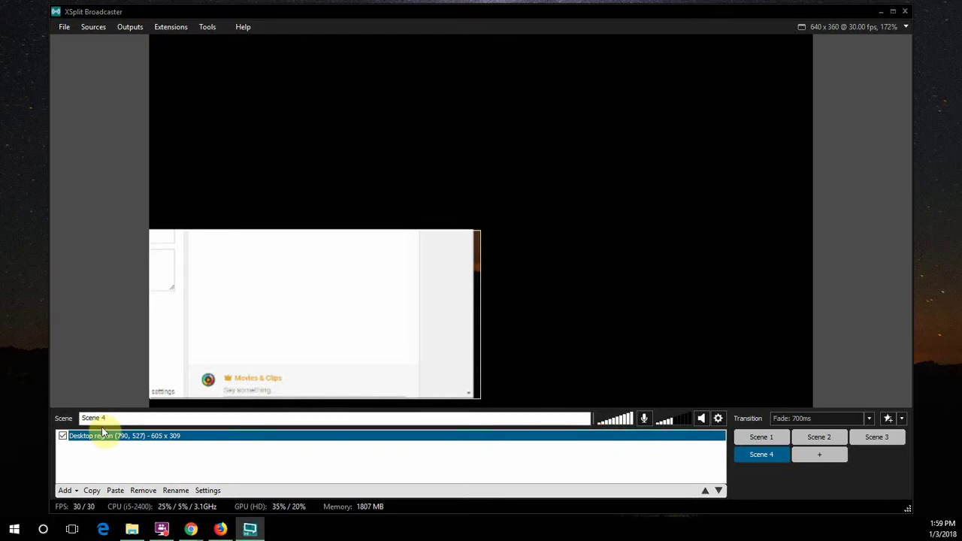
Replace the old desktop region with a full-screen 1599 x 897 screen capture filling the Scene 4 preview
left_click(137, 490)
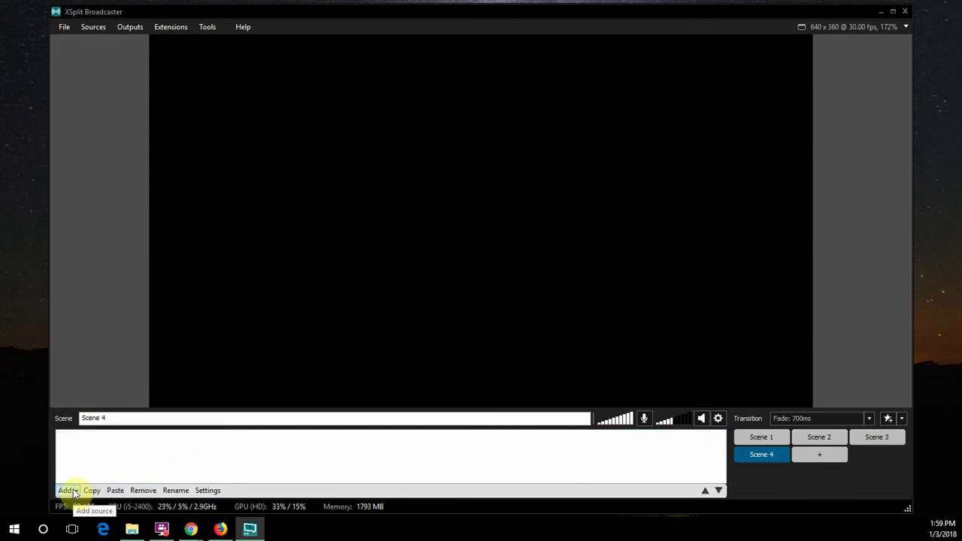
left_click(73, 489)
left_click(129, 398)
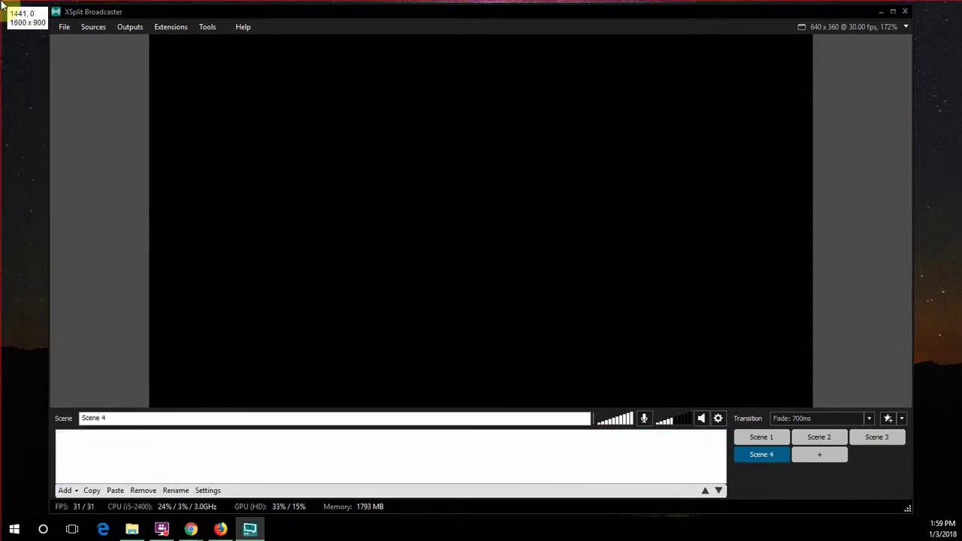
left_click_drag(2, 3, 959, 538)
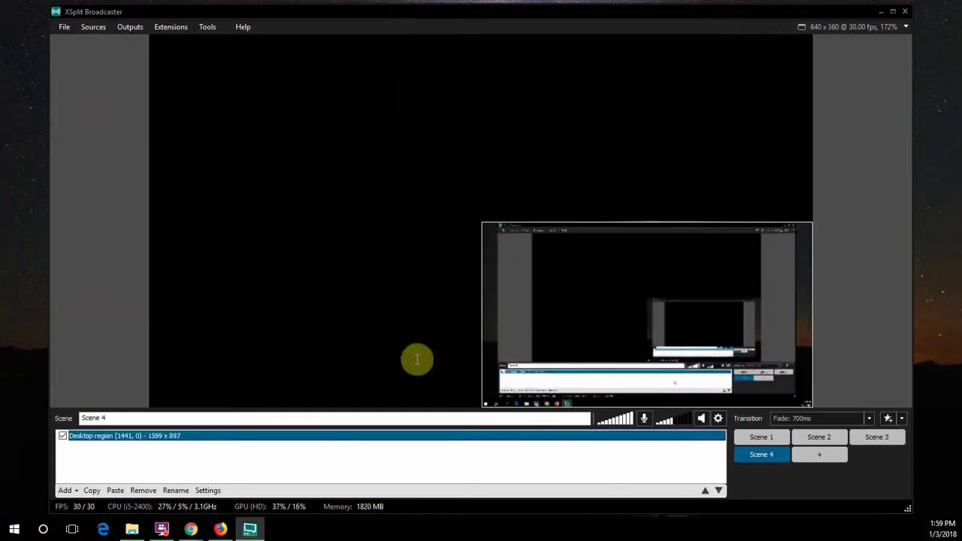
left_click_drag(483, 223, 134, 46)
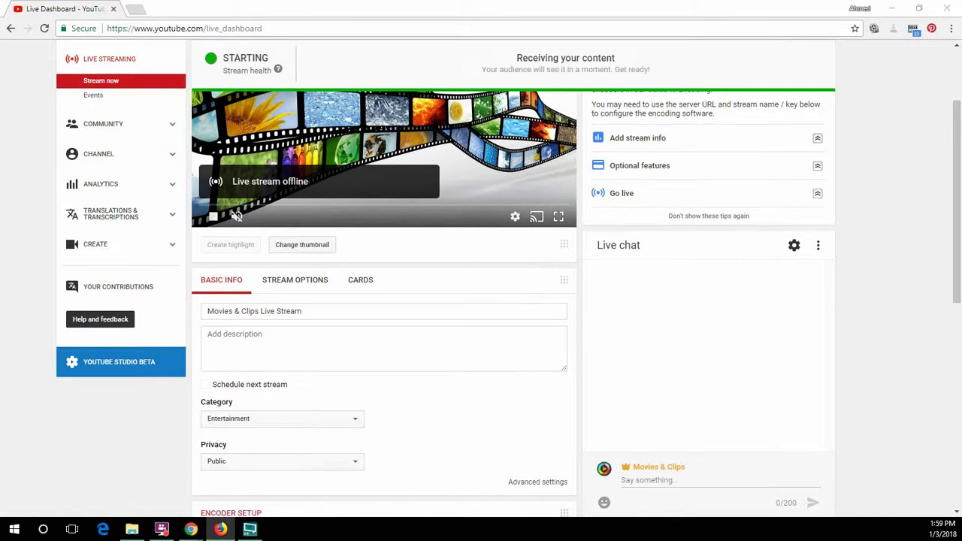
View the Movie & Clips channel in maximized Firefox, then minimize that window to reveal the Live Dashboard
left_click(220, 529)
double_click(364, 18)
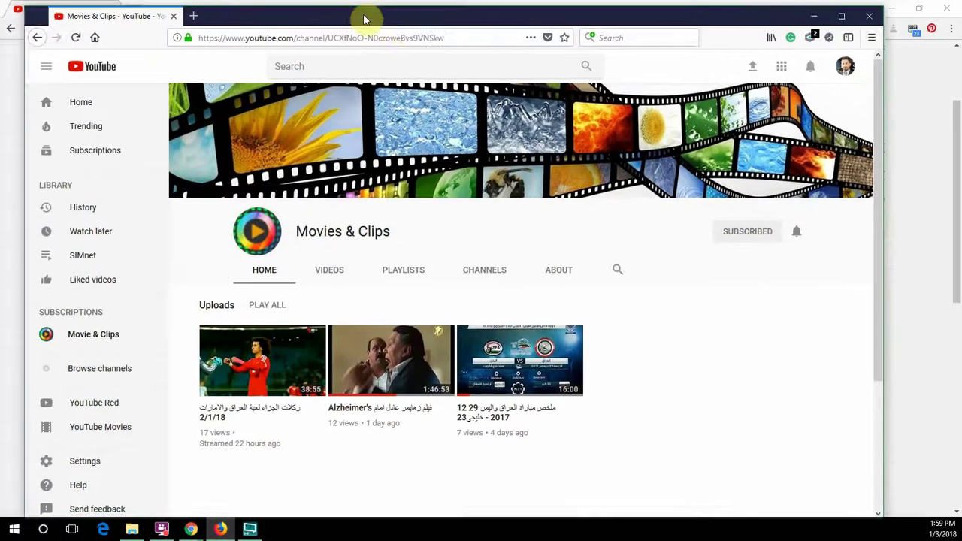
left_click(84, 329)
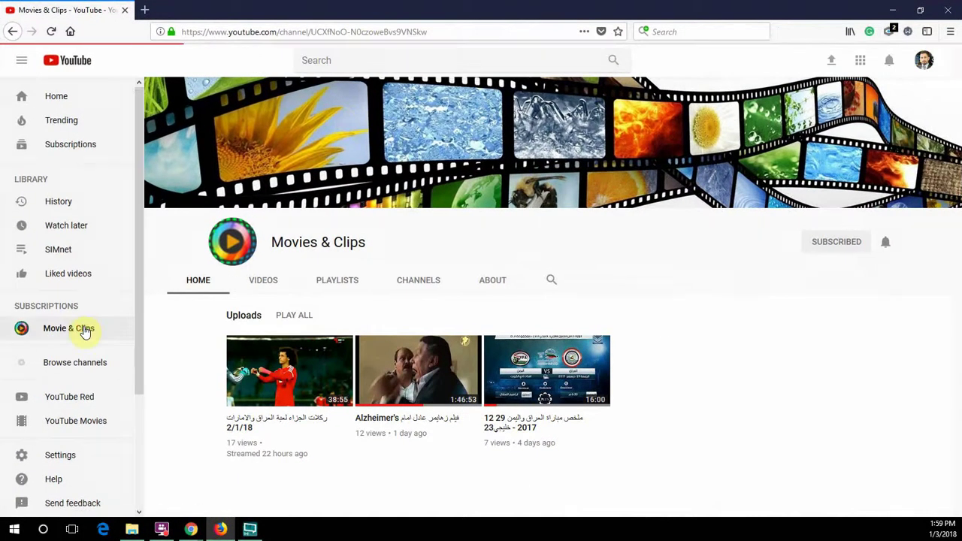
scroll(527, 346, "down", 2)
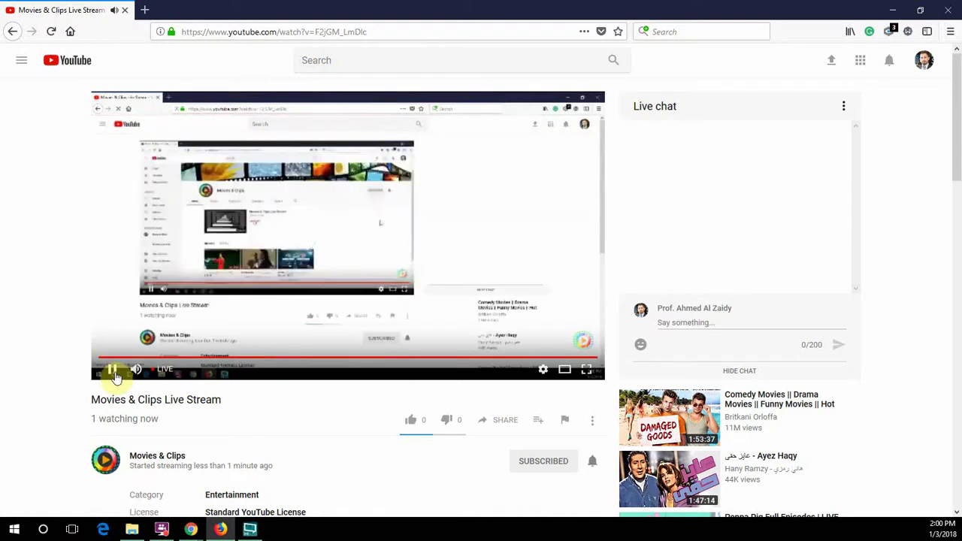
left_click_drag(498, 18, 15, 120)
left_click(33, 120)
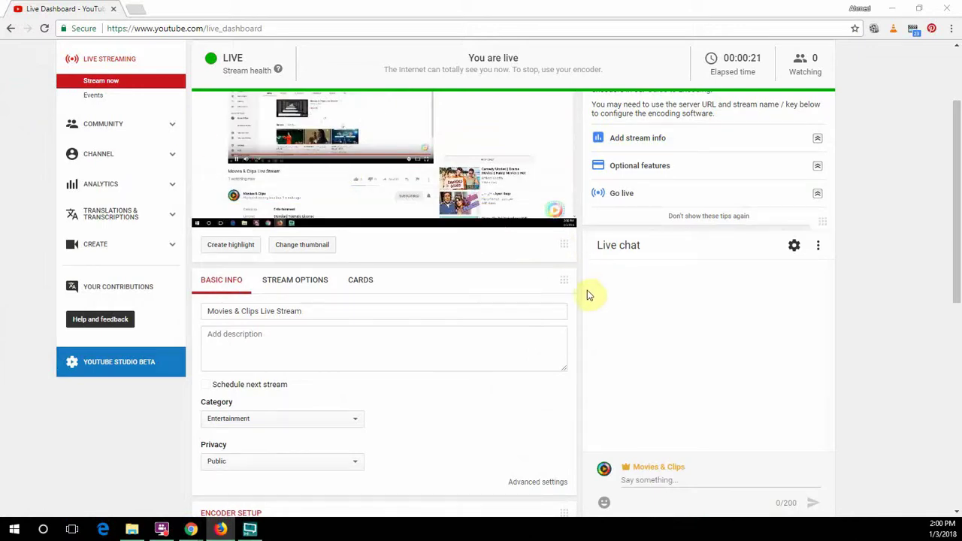
Scroll to the top and reload the Live Dashboard via Stream now to see the viewer count
scroll(587, 293, "up", 3)
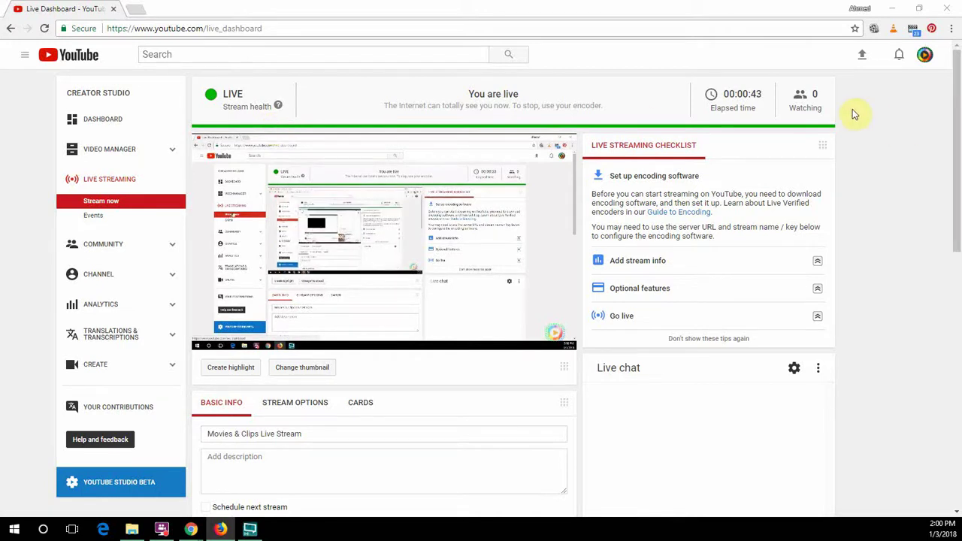
left_click(160, 199)
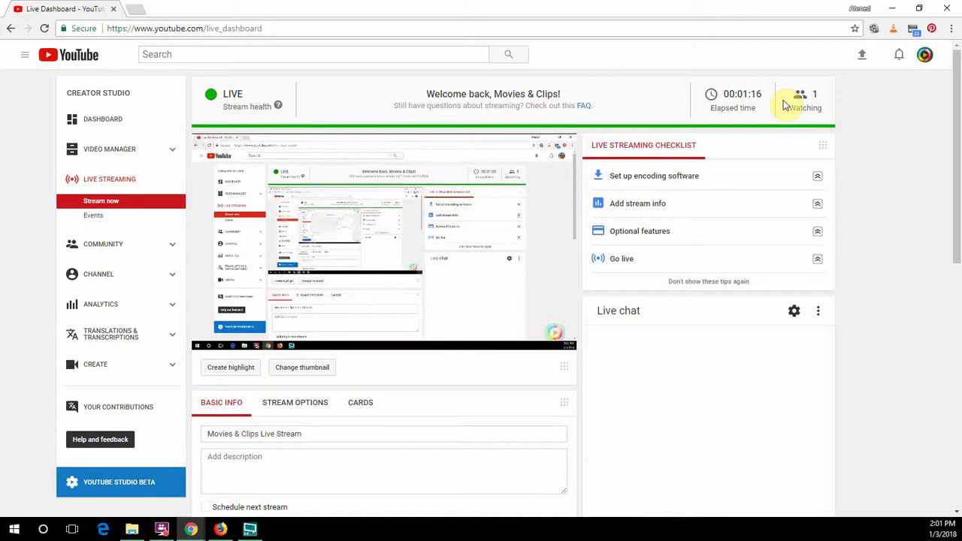
Refresh the Live Dashboard stats twice via Stream now, then minimize Chrome to show the desktop
left_click(111, 203)
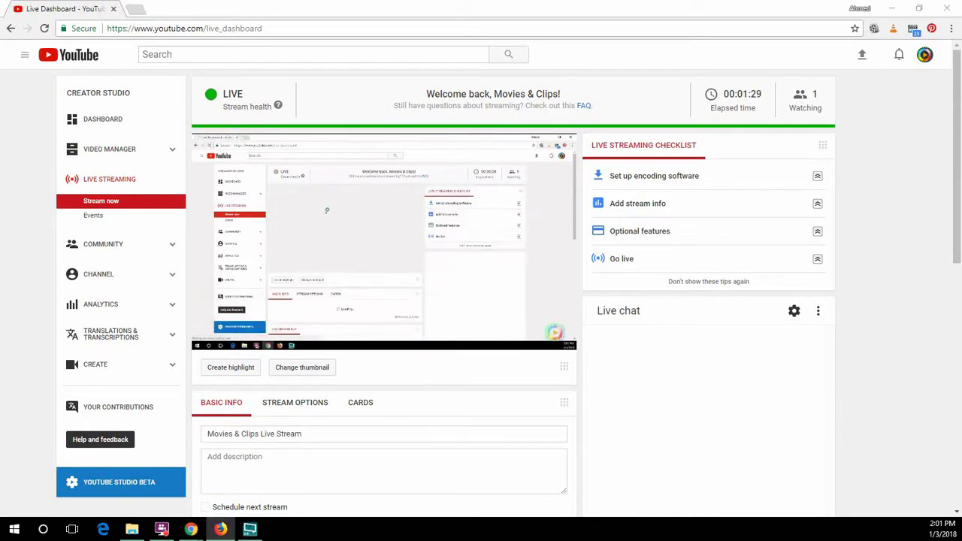
key("alt+Tab")
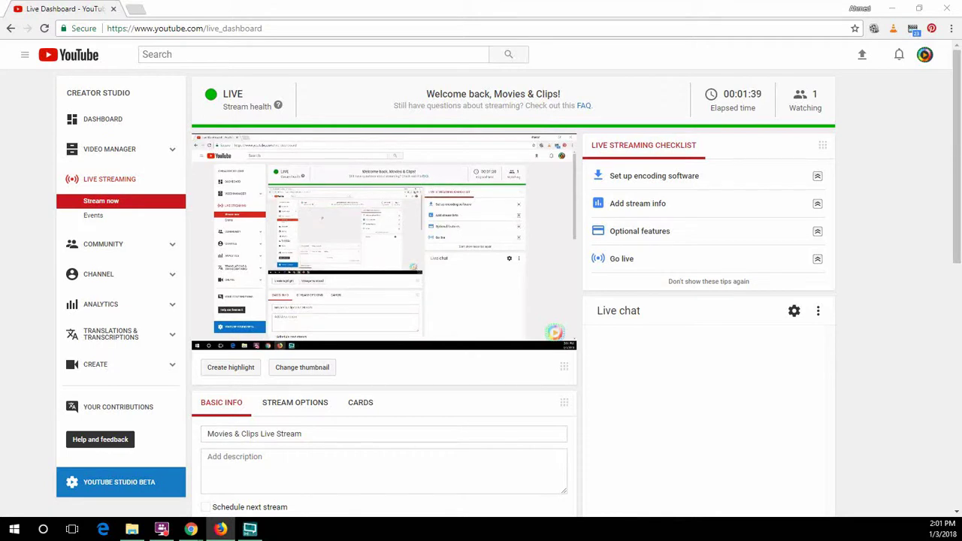
left_click(94, 206)
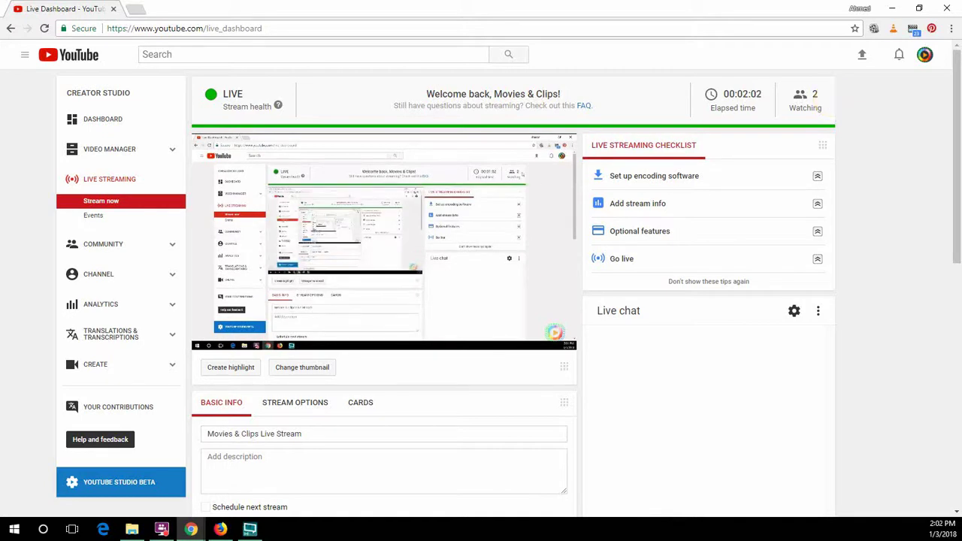
left_click(891, 8)
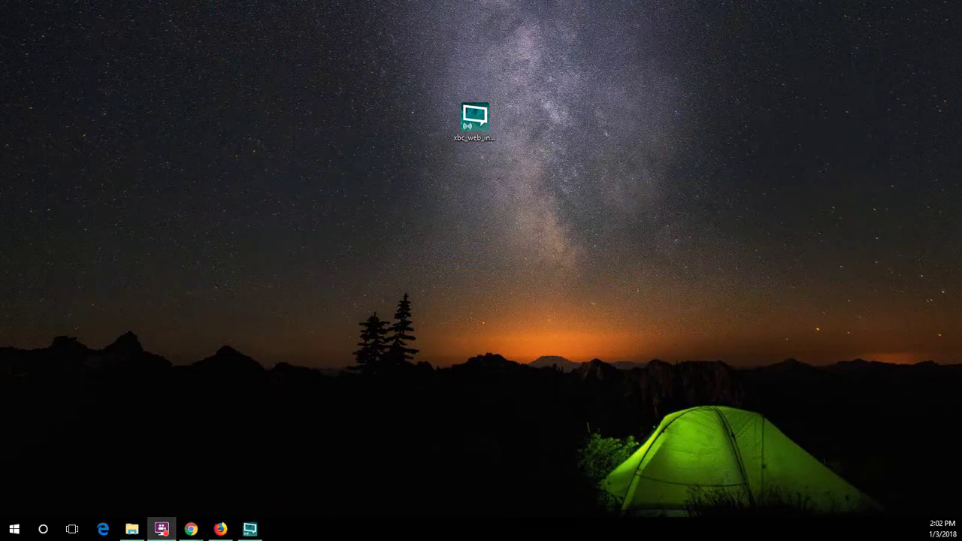
Move the XSplit Broadcaster shortcut to the desktop centre and delete the web installer icon
left_click_drag(268, 284, 614, 185)
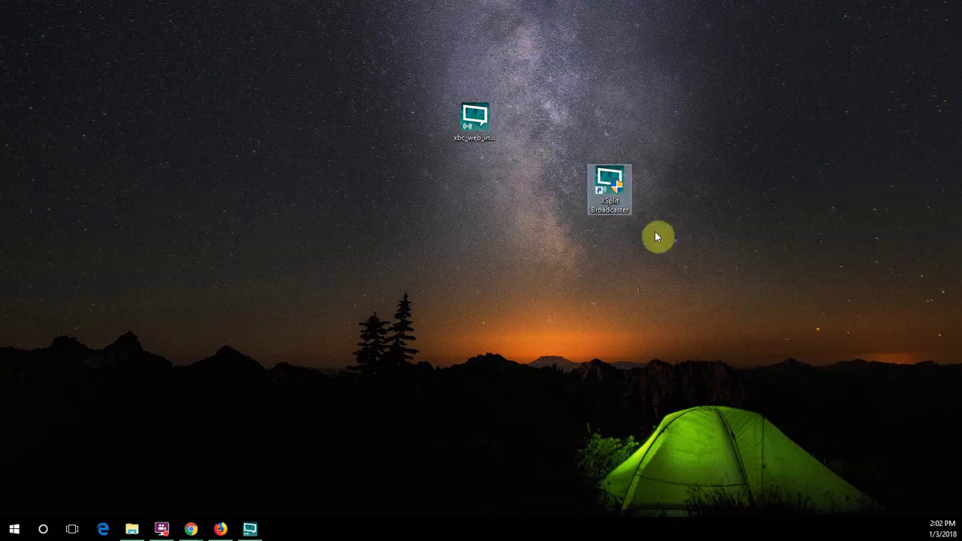
left_click(460, 114)
key("Delete")
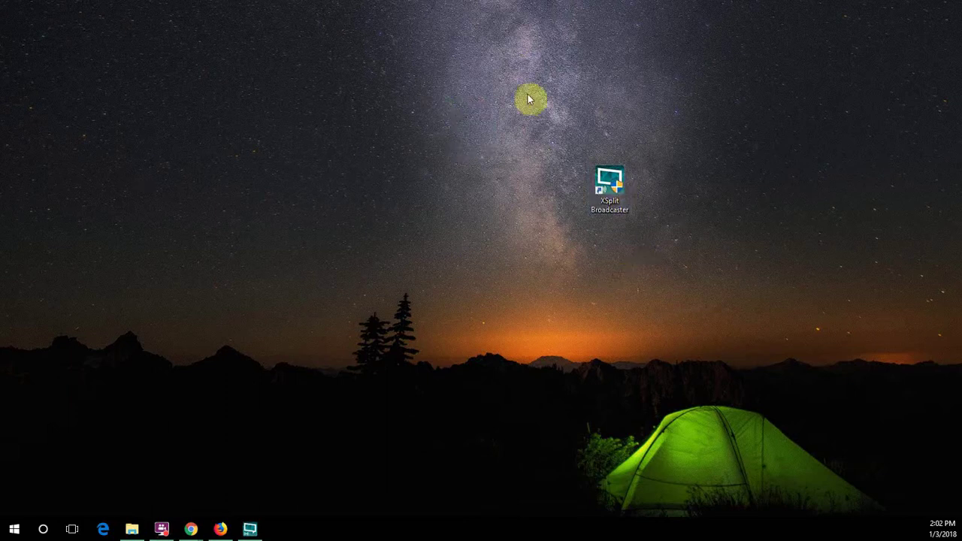
Inspect the XSplit Broadcaster shortcut's Target path and Security permissions in its Properties
right_click(616, 200)
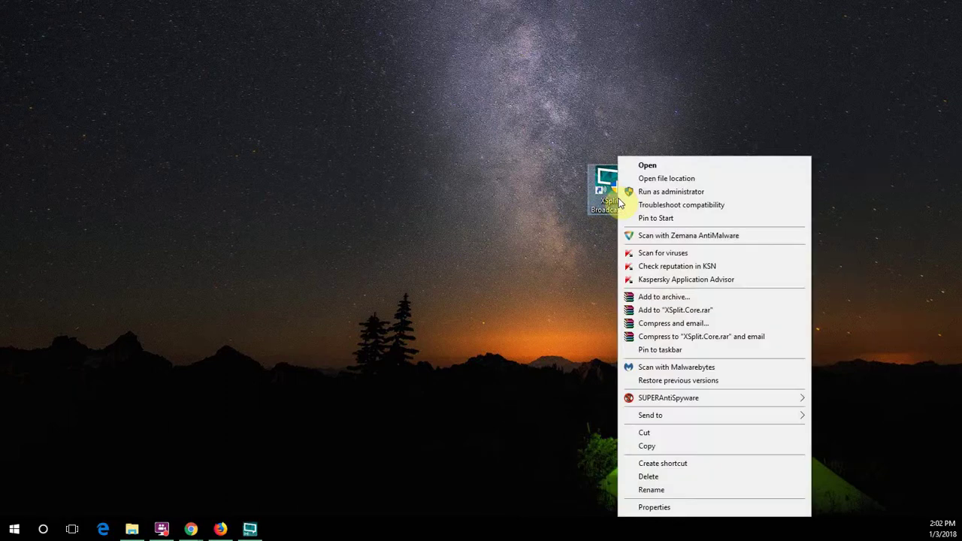
left_click(655, 508)
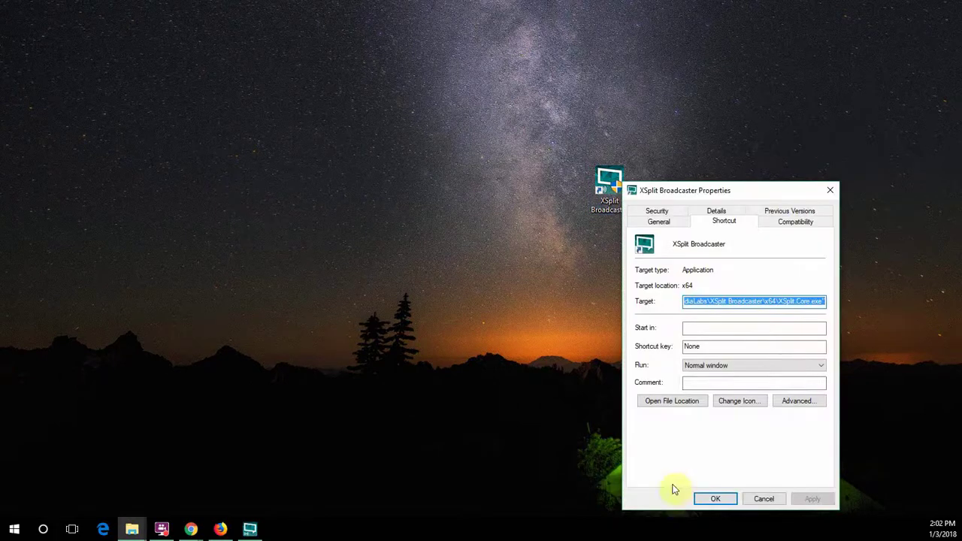
left_click(786, 303)
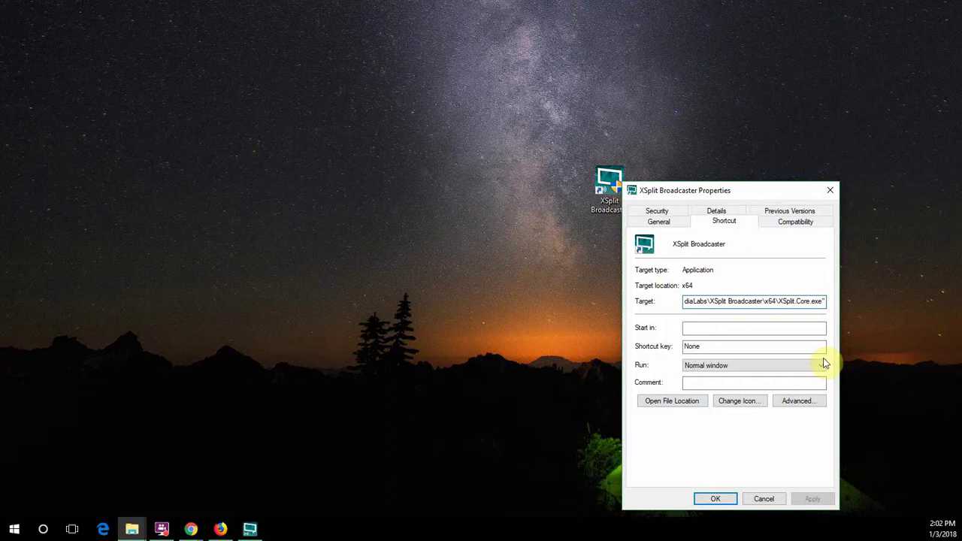
left_click(657, 212)
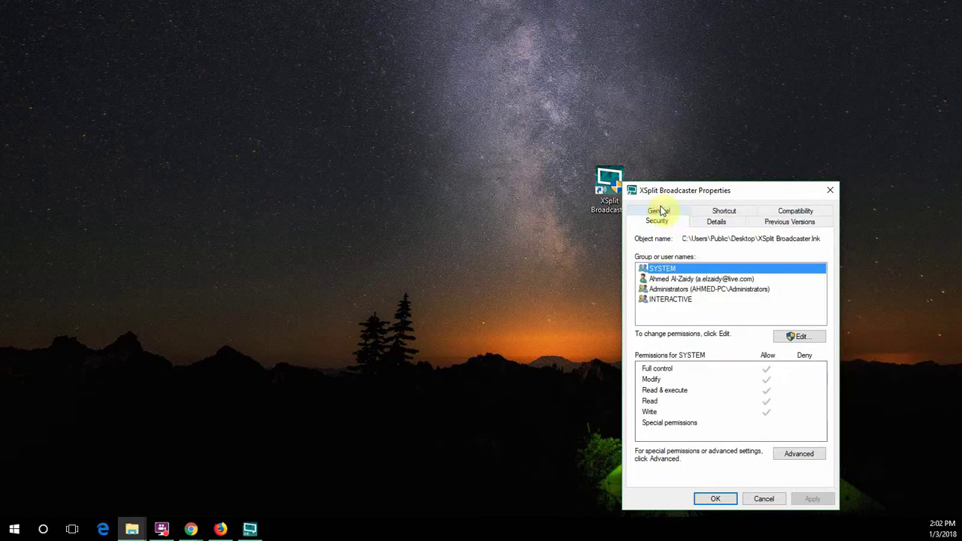
left_click(831, 193)
right_click(624, 185)
left_click(663, 514)
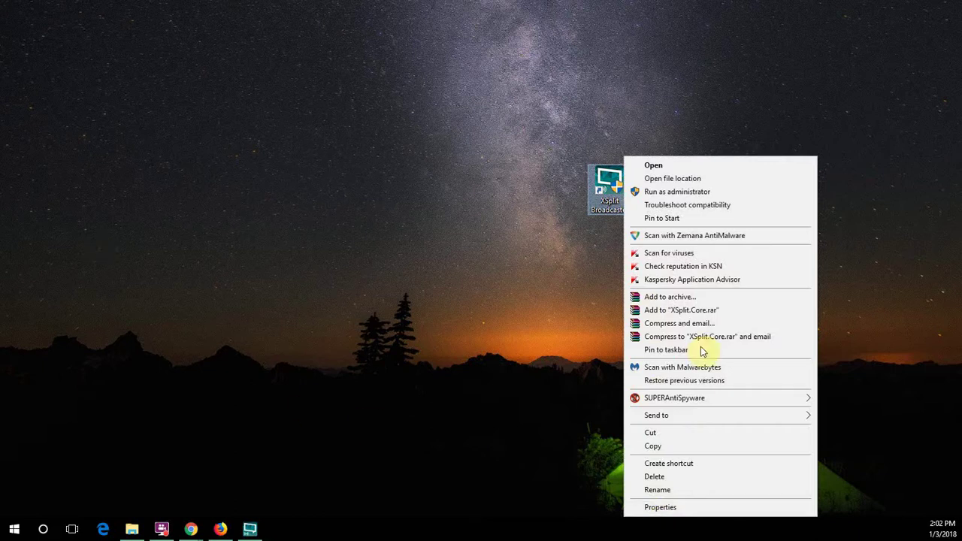
left_click(497, 230)
Stop the YouTube Live output in XSplit Broadcaster from the Outputs menu
left_click(249, 528)
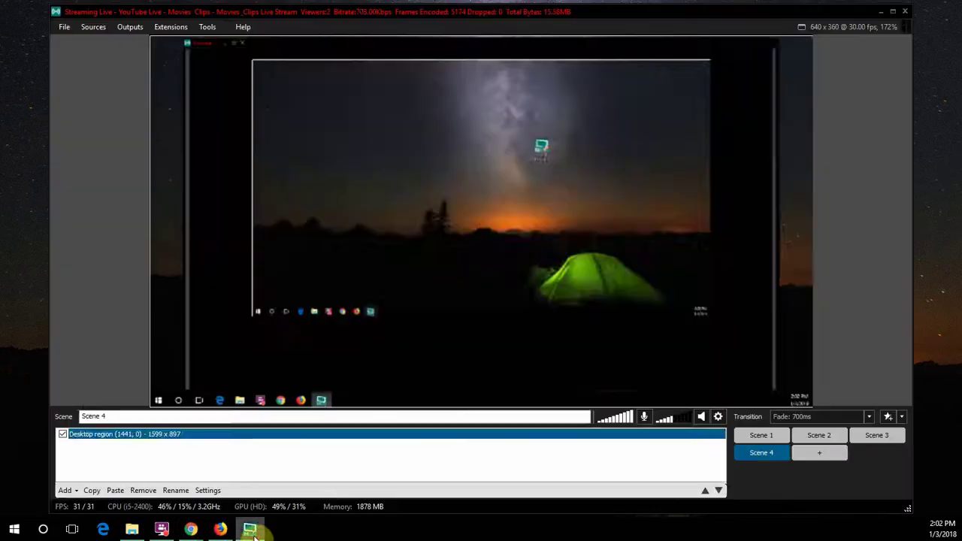
left_click(130, 27)
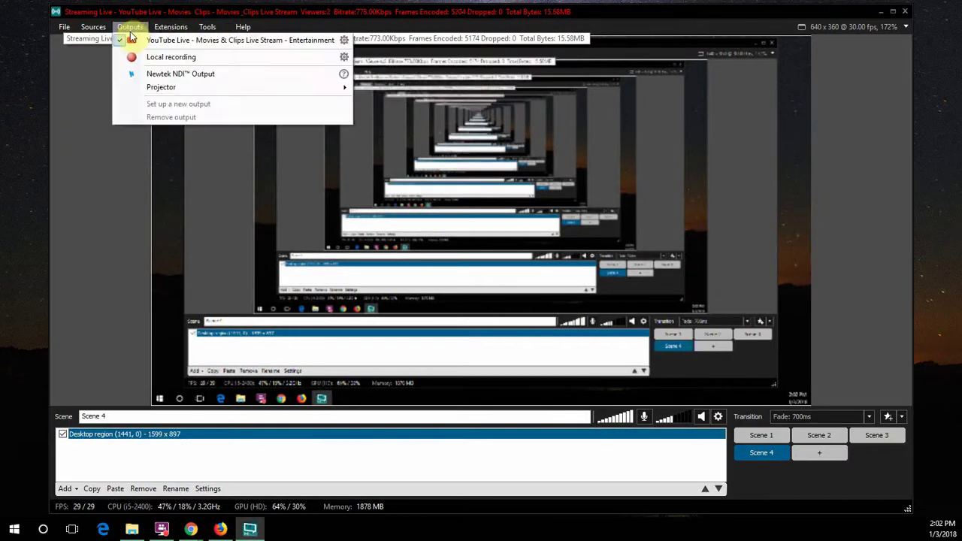
left_click(123, 42)
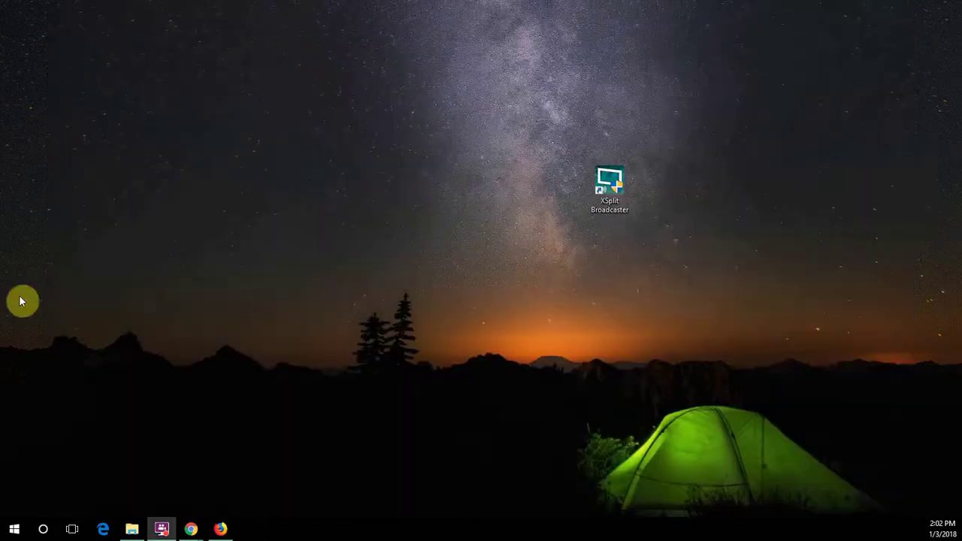
Append the copied launch switch after XSplit.Core.exe in the shortcut's Target and apply it
right_click(625, 207)
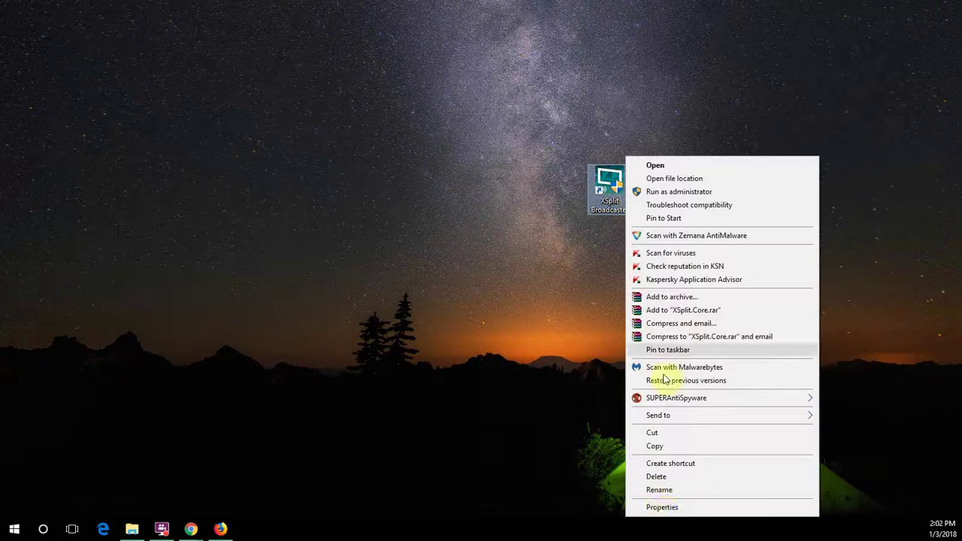
left_click(662, 506)
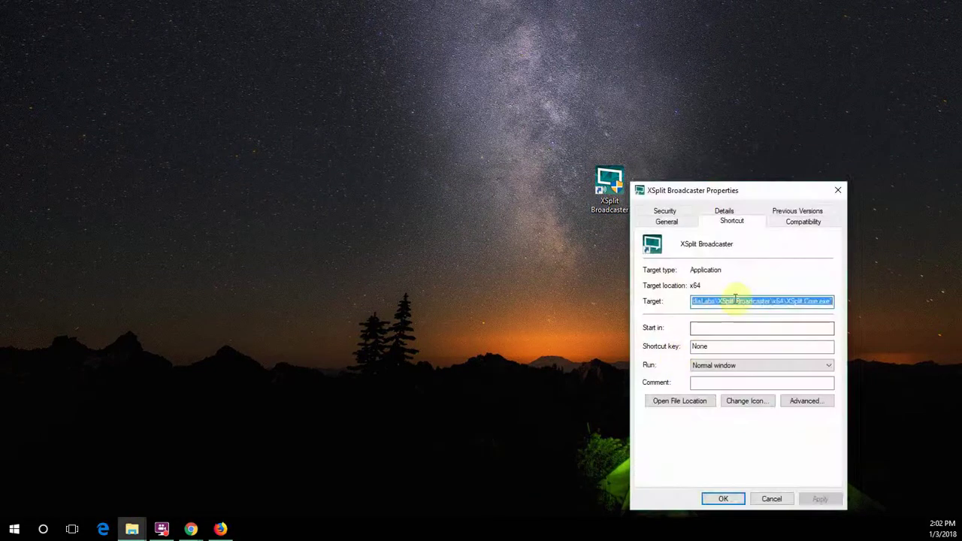
left_click(733, 301)
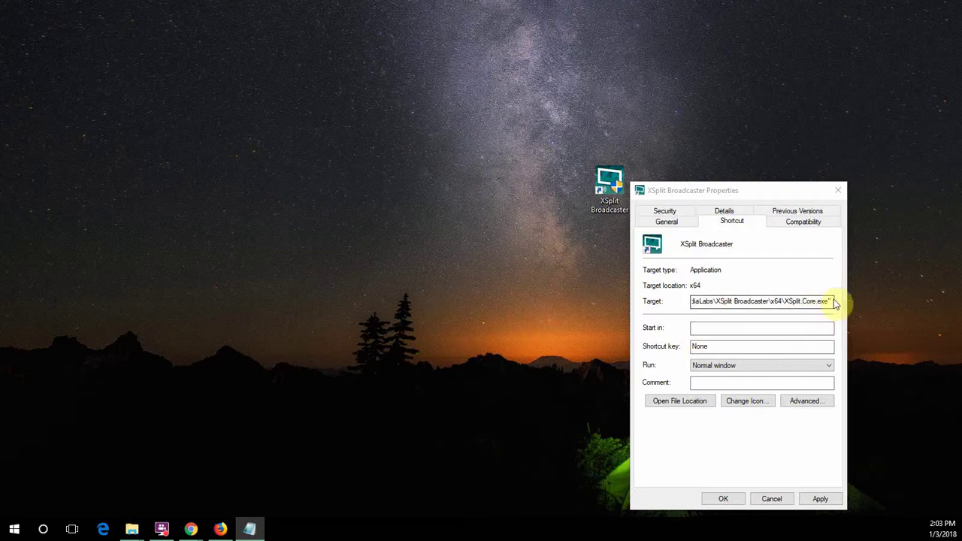
left_click(834, 301)
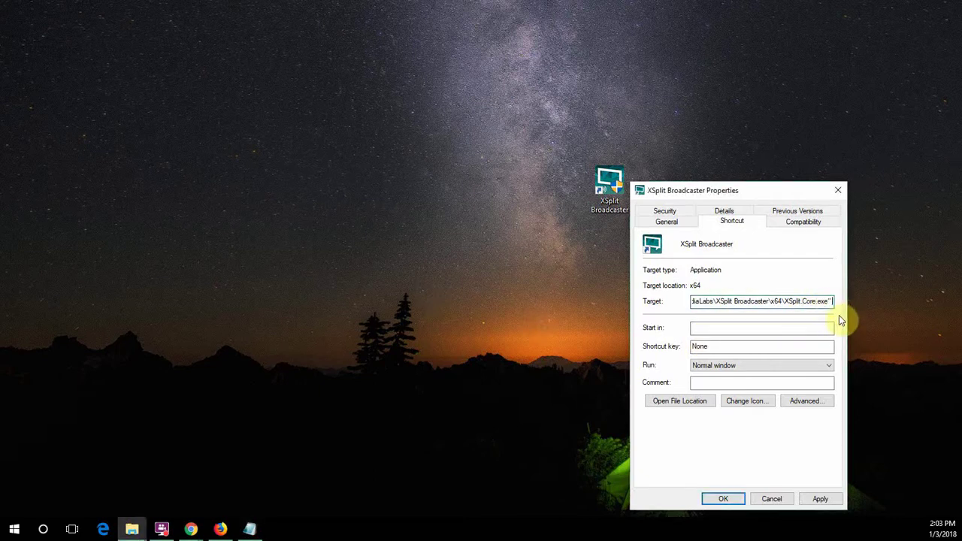
key("ctrl+v")
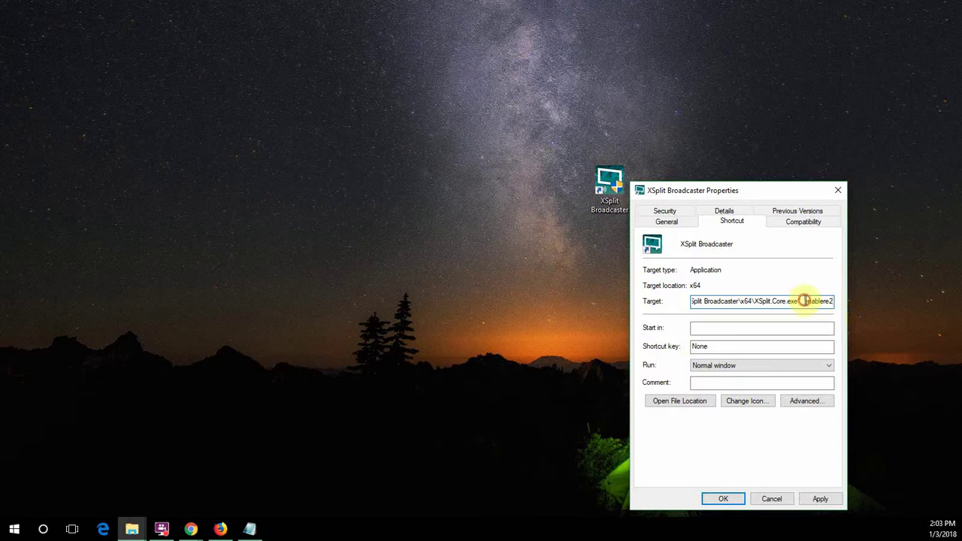
left_click_drag(805, 301, 800, 301)
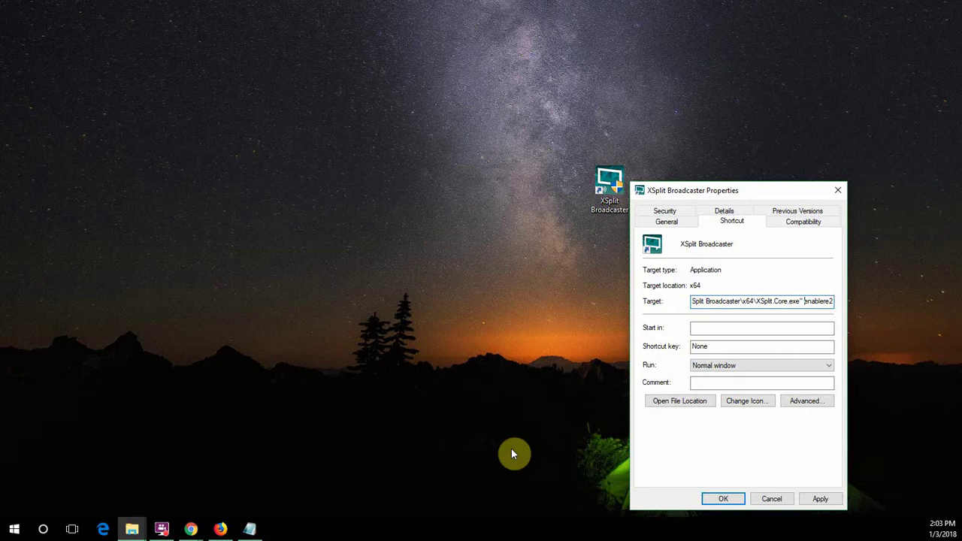
left_click(819, 498)
left_click(774, 498)
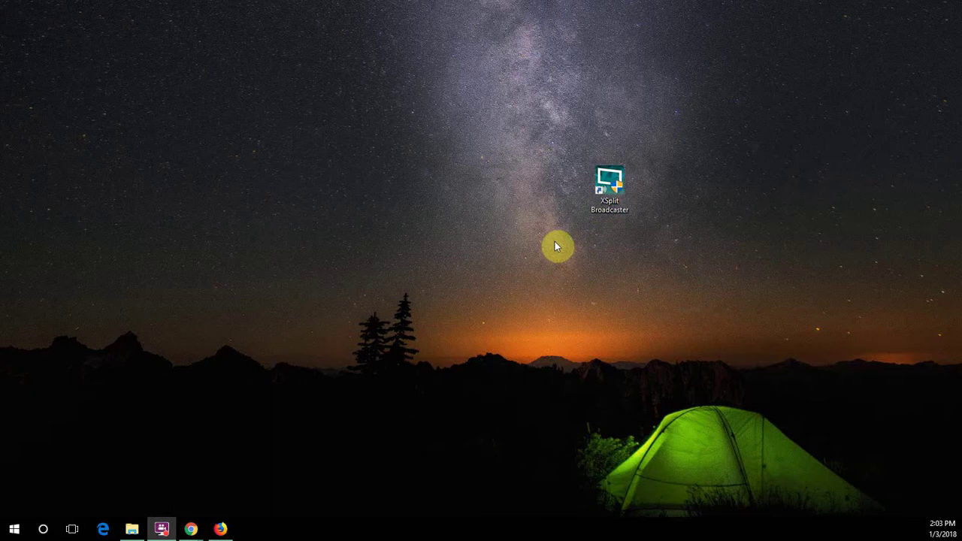
Delete the XSplit Broadcaster shortcut from the desktop
left_click_drag(505, 140, 646, 241)
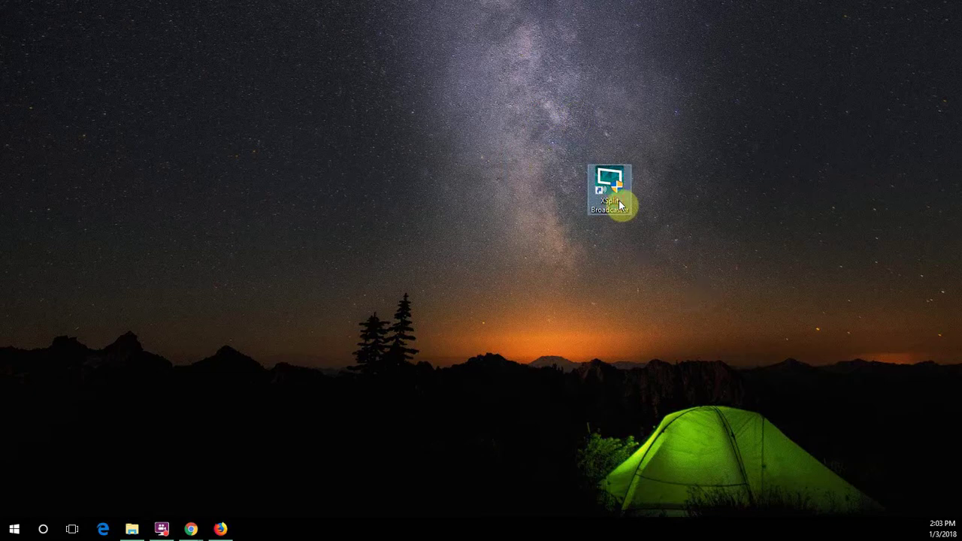
key("Delete")
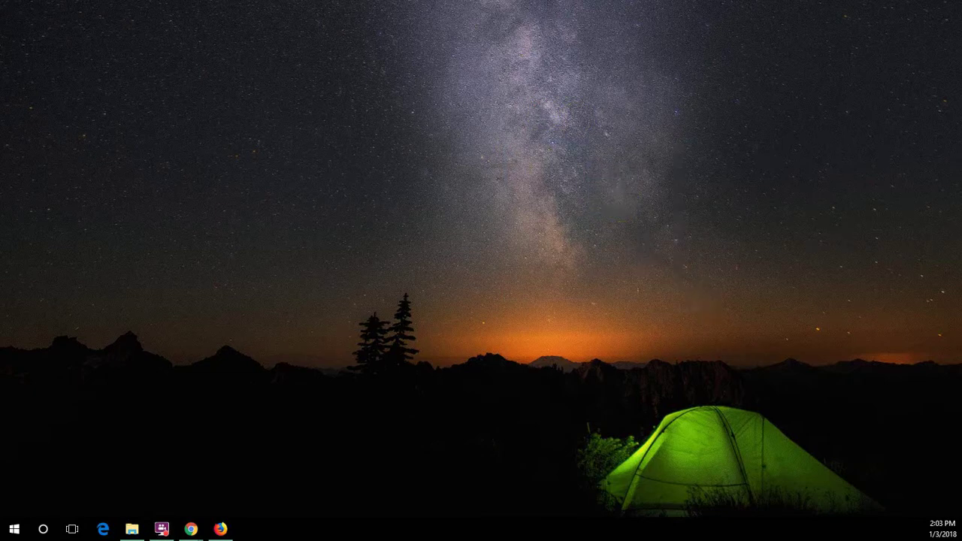